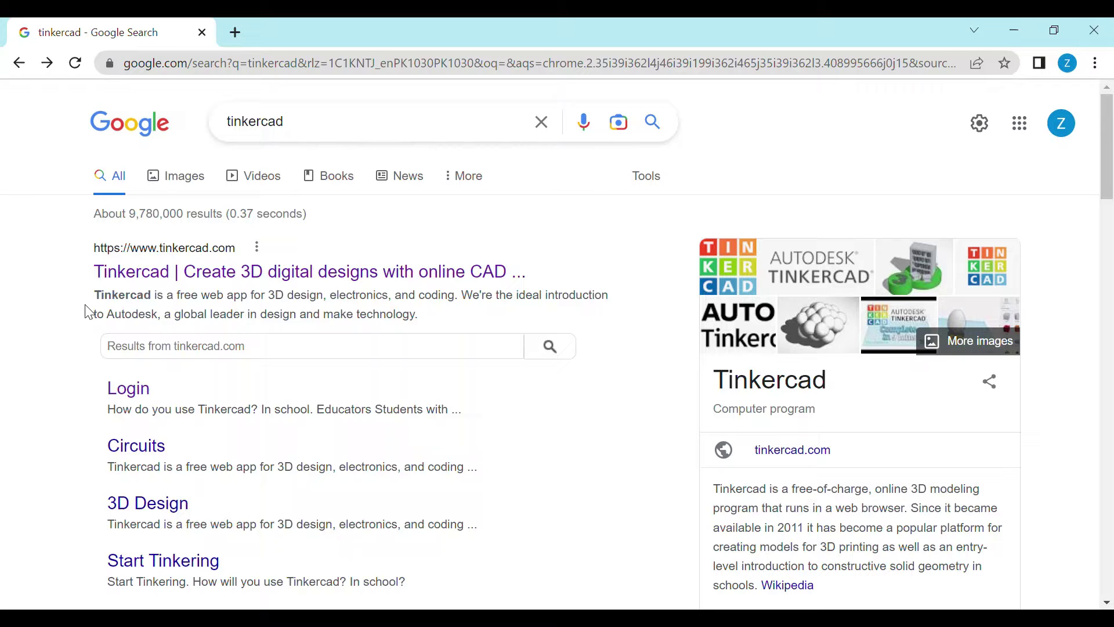
- Log in and create a new circuit design from the dashboard, opening 'Grand Fyyran'
left_click(136, 393)
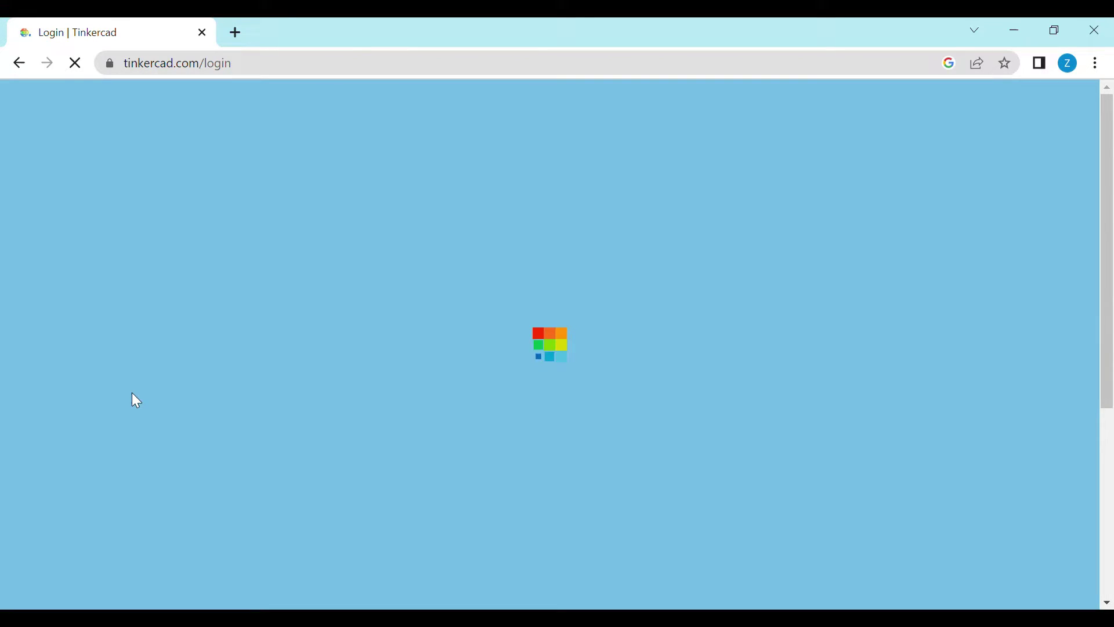
left_click(1034, 269)
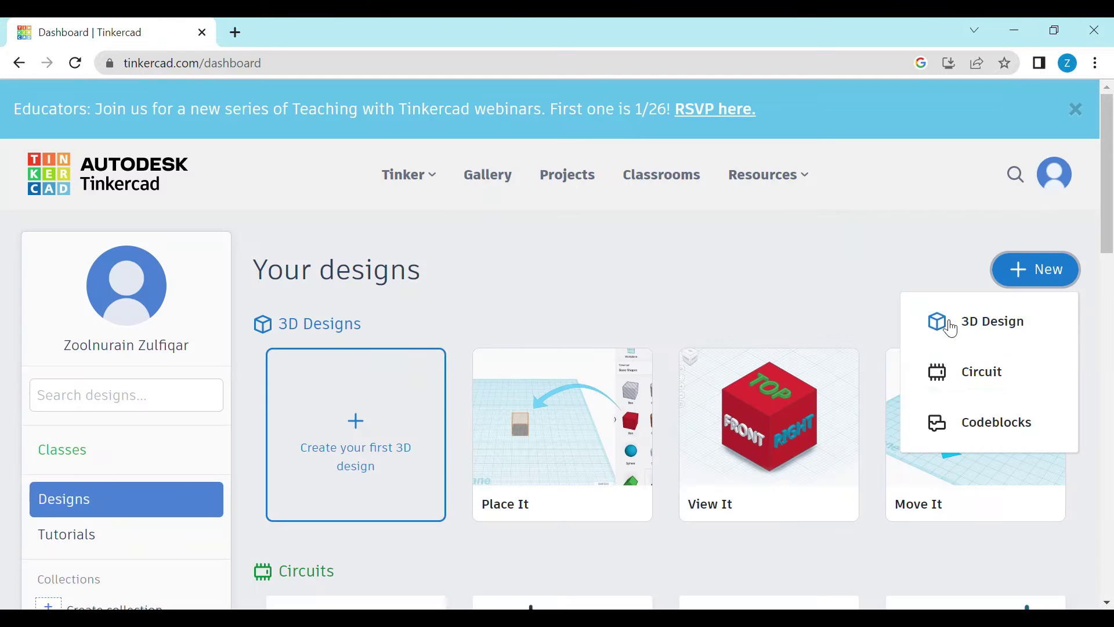
left_click(974, 367)
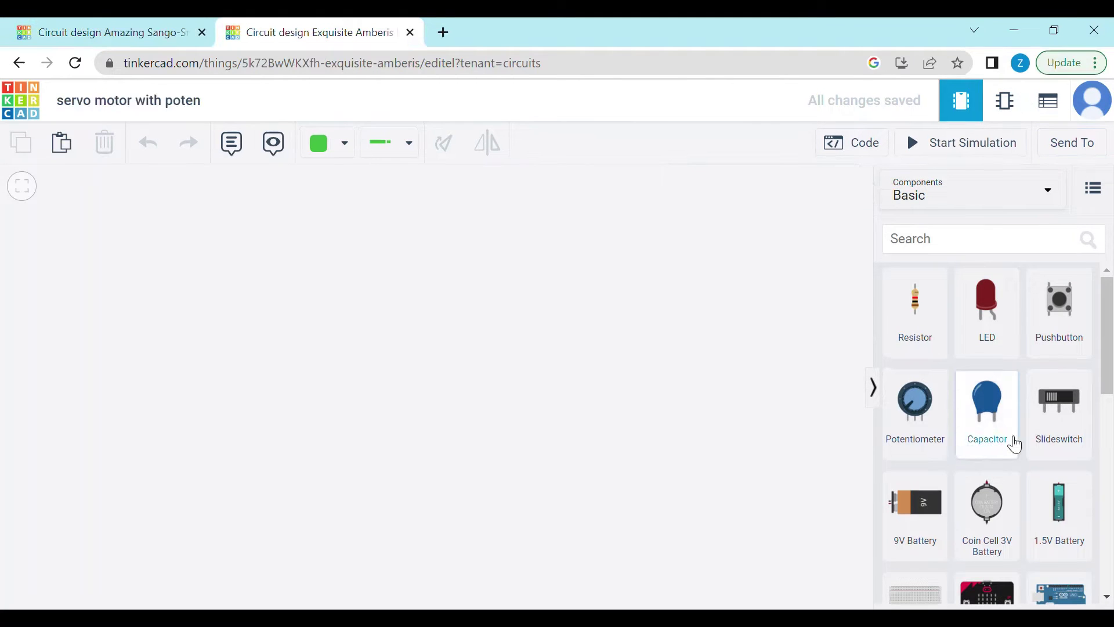
scroll(1009, 439, "down", 2)
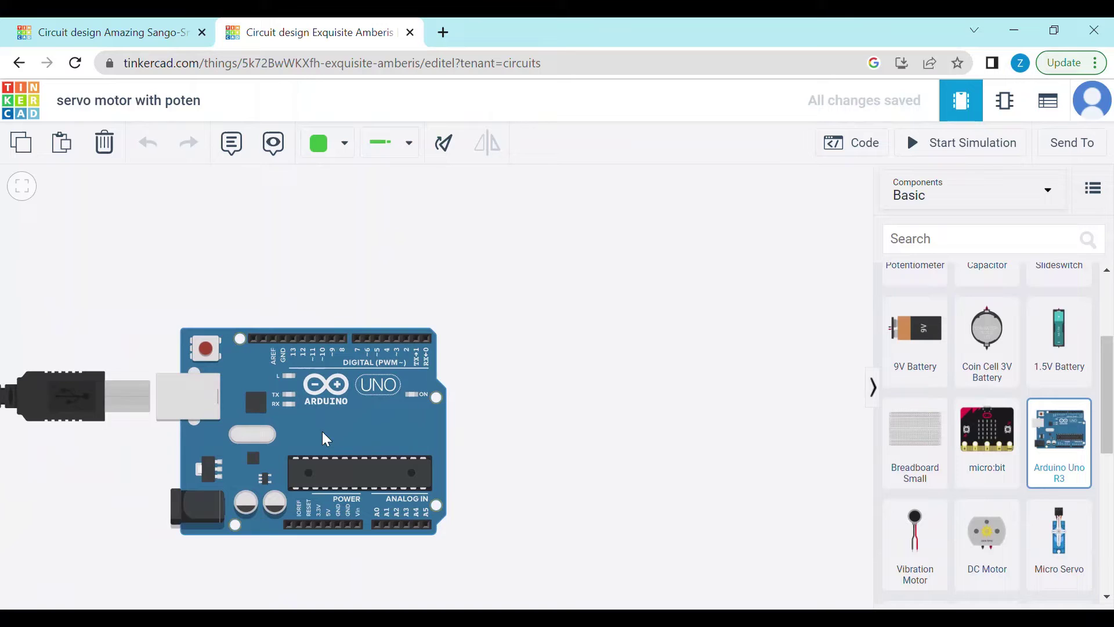
- Place an Arduino Uno R3 with a small breadboard beside it, nudged slightly up
left_click(322, 431)
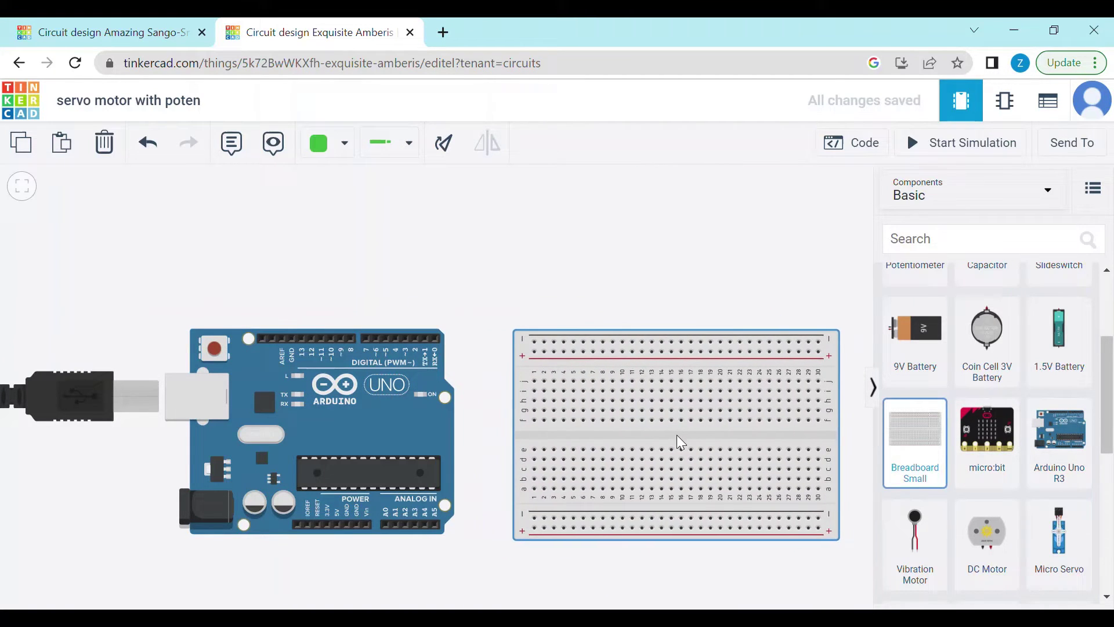
left_click(679, 425)
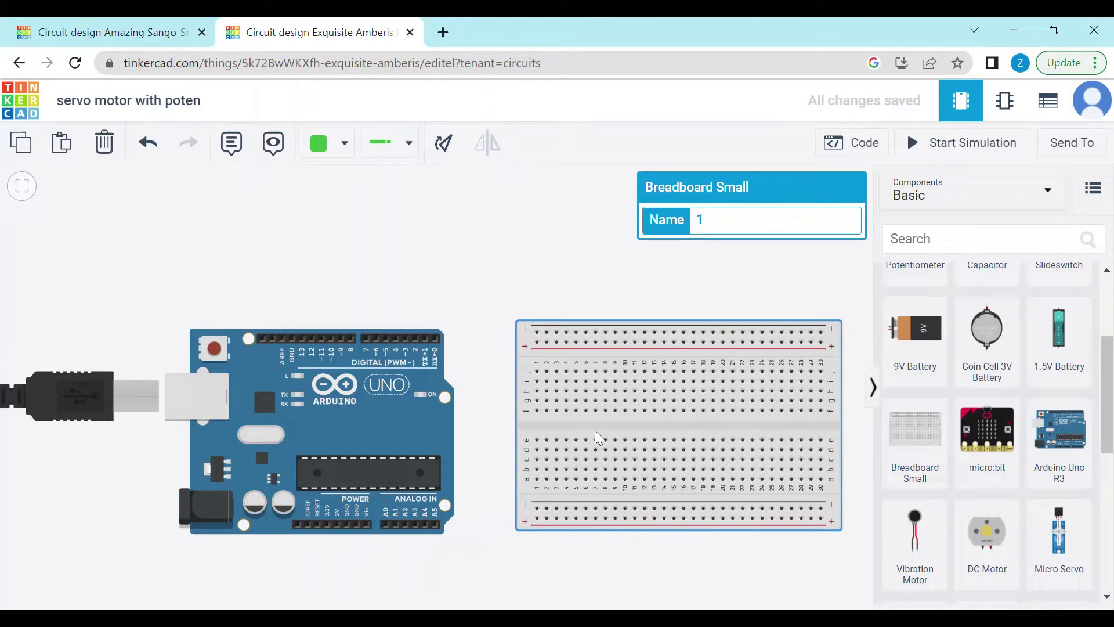
left_click_drag(595, 430, 594, 416)
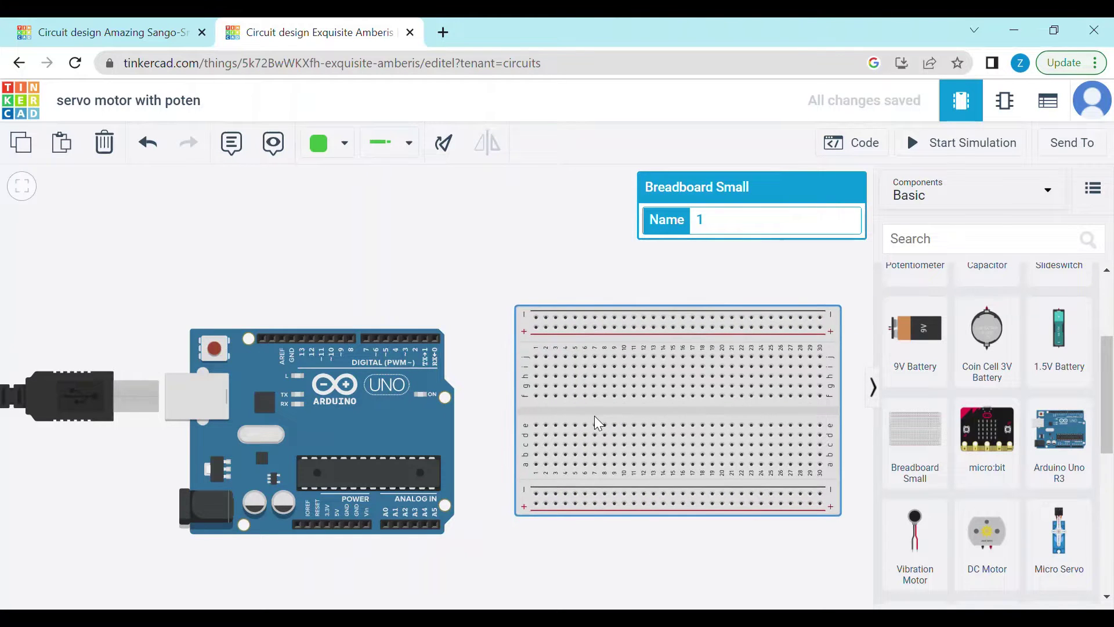
- Wire the breadboard's top rail to the Arduino GND pin in black
left_click(533, 317)
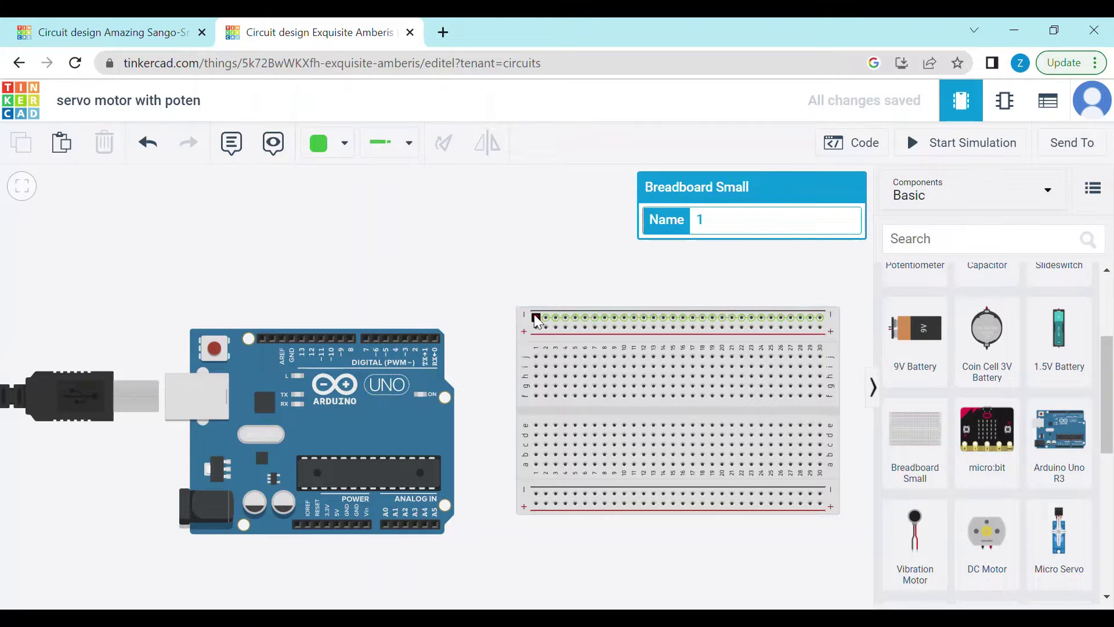
left_click(292, 317)
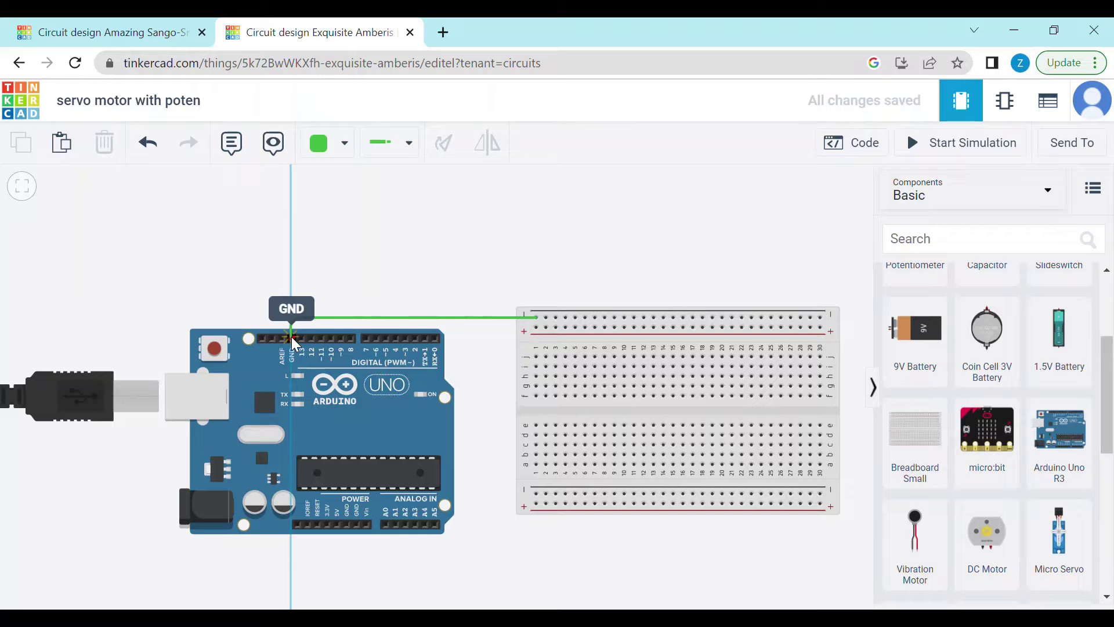
left_click(292, 337)
left_click(344, 143)
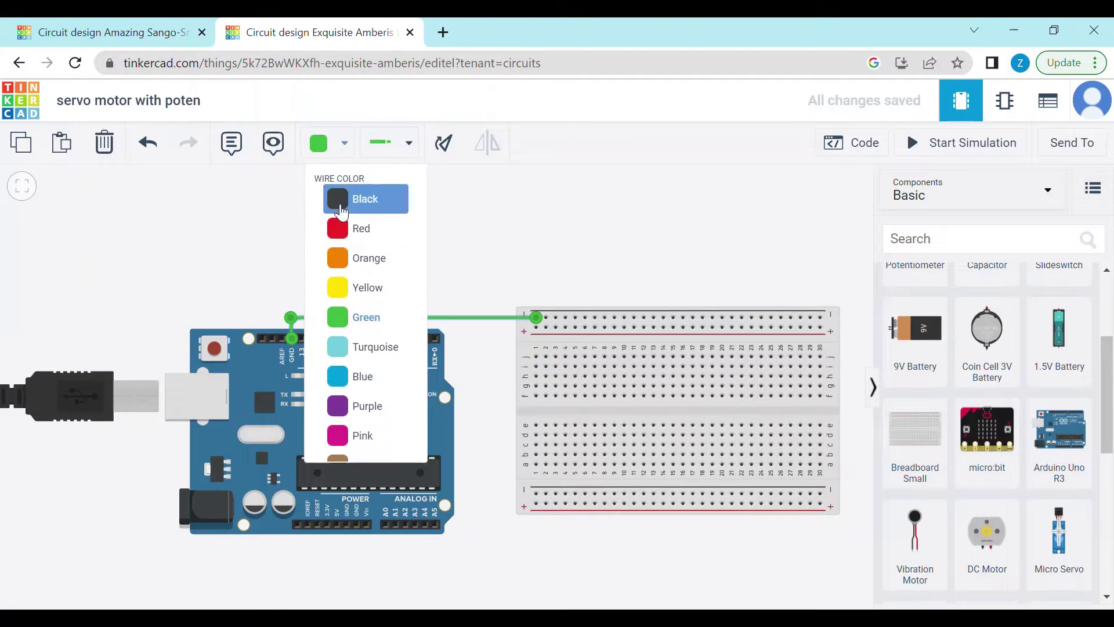
left_click(352, 198)
left_click(659, 562)
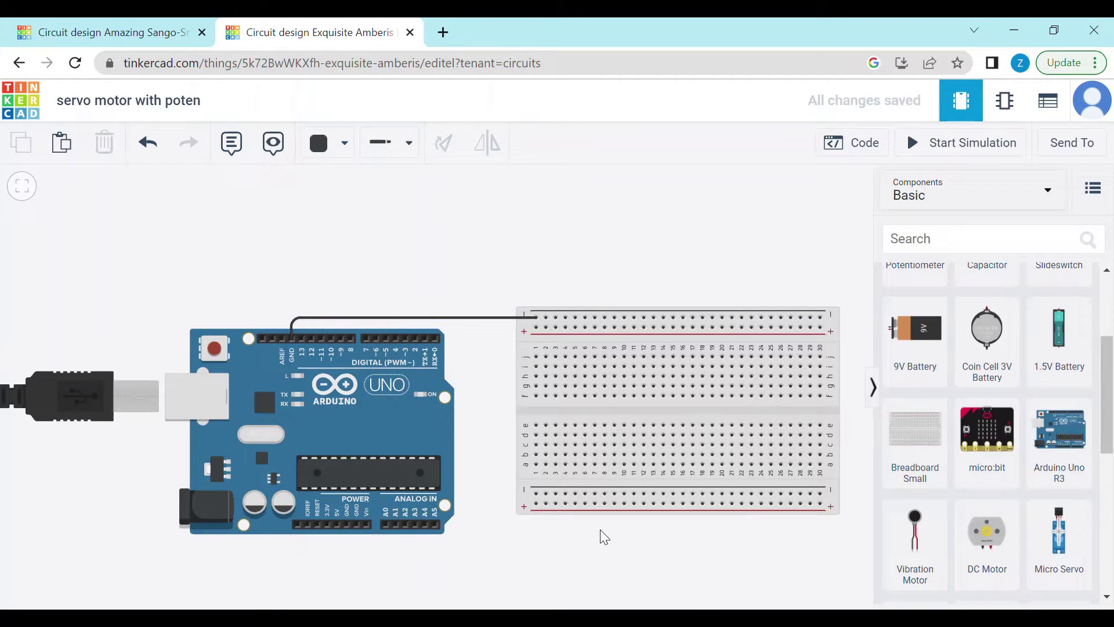
- Route a red wire from the Arduino 5V pin under the board to the bottom rail
left_click(337, 524)
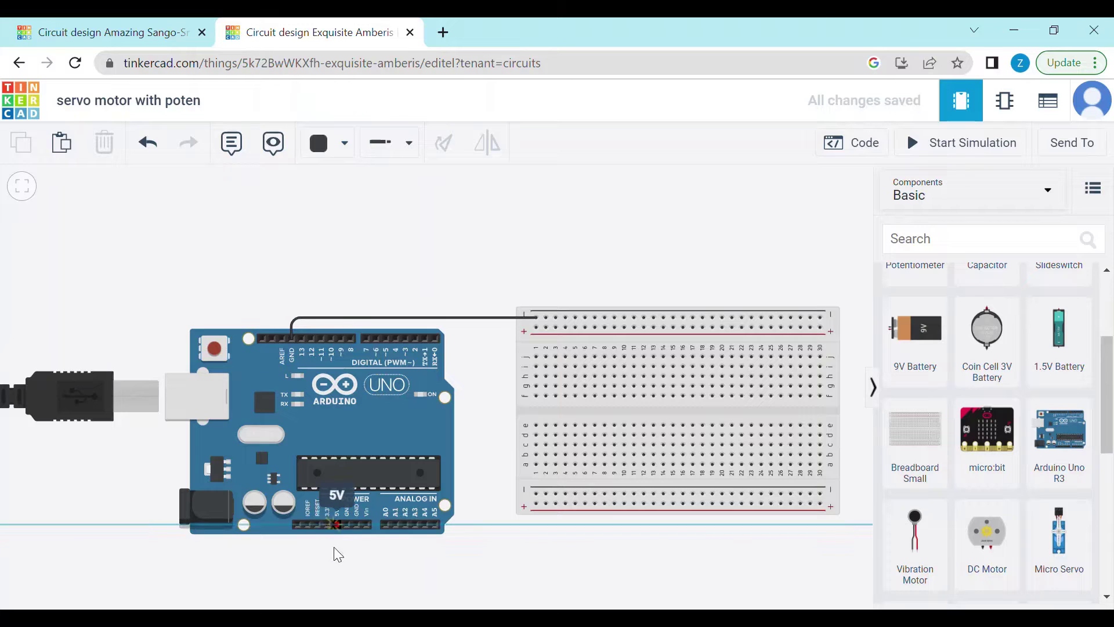
left_click(338, 562)
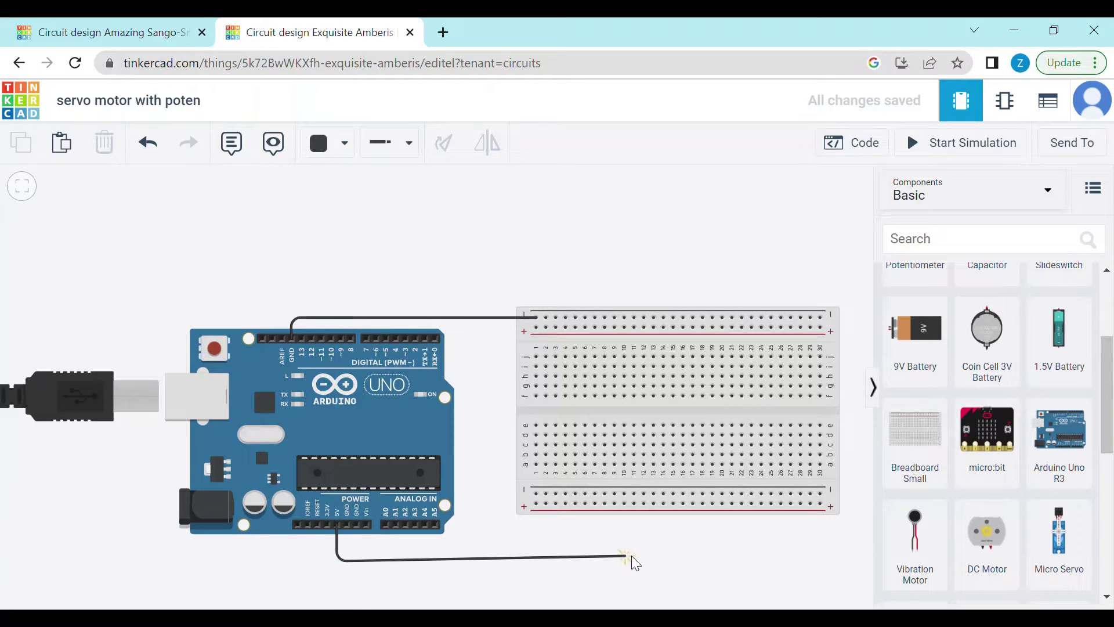
left_click(589, 562)
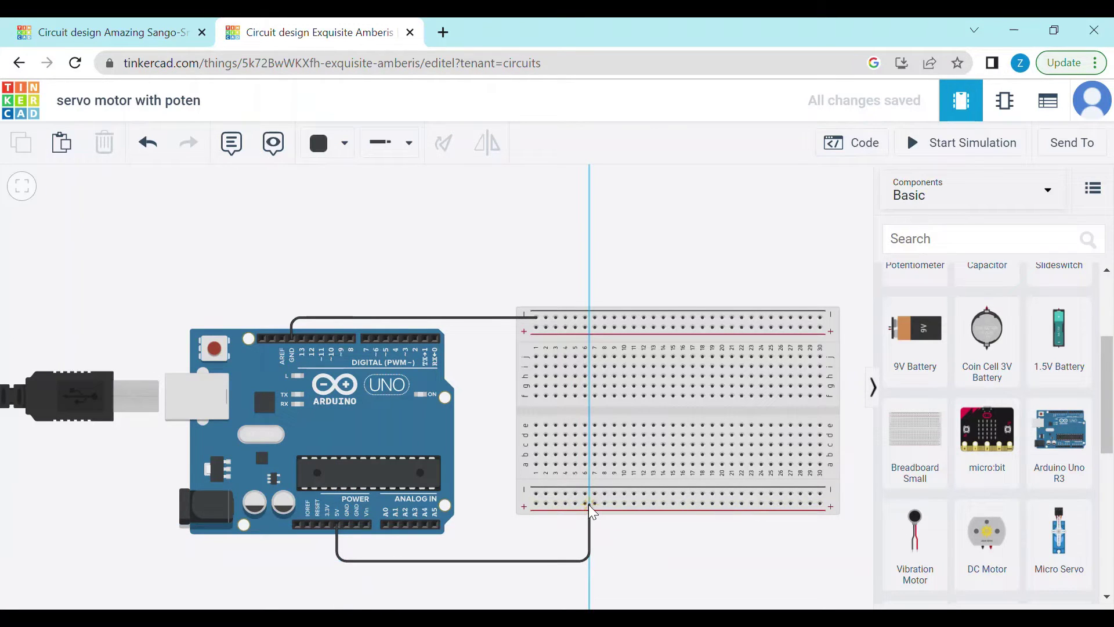
left_click(585, 503)
left_click_drag(588, 562, 585, 562)
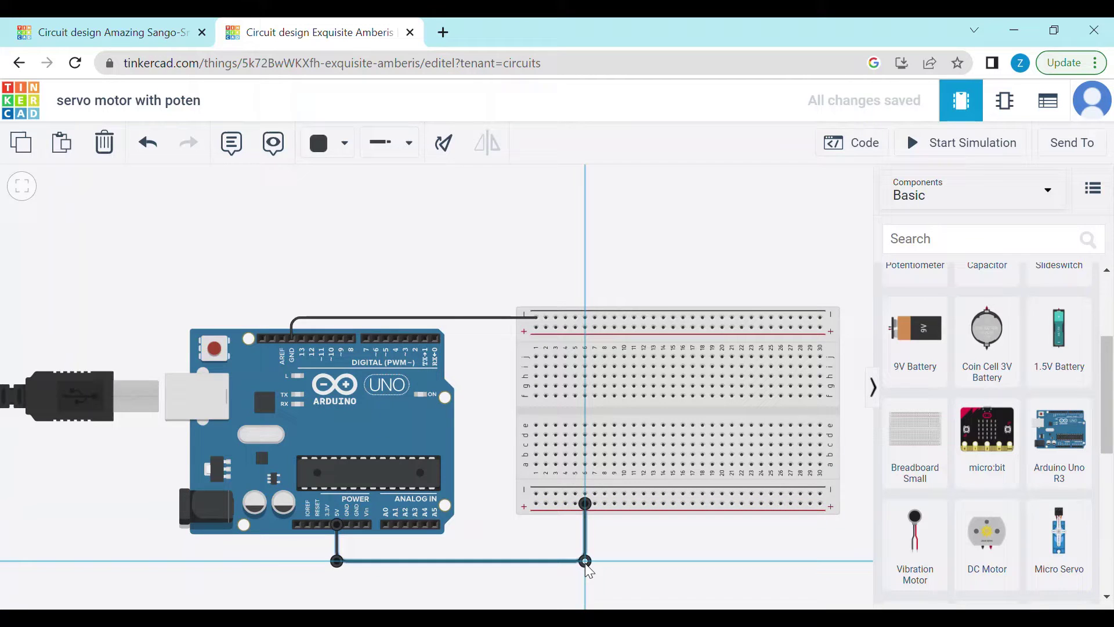
left_click(184, 216)
left_click(320, 145)
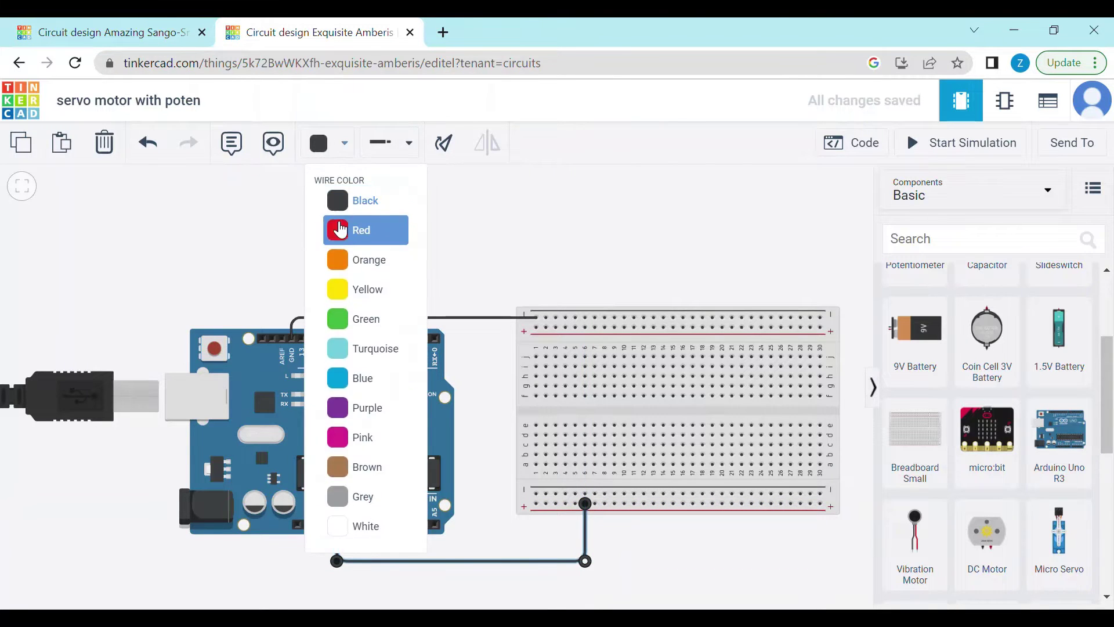
left_click(341, 229)
left_click(768, 569)
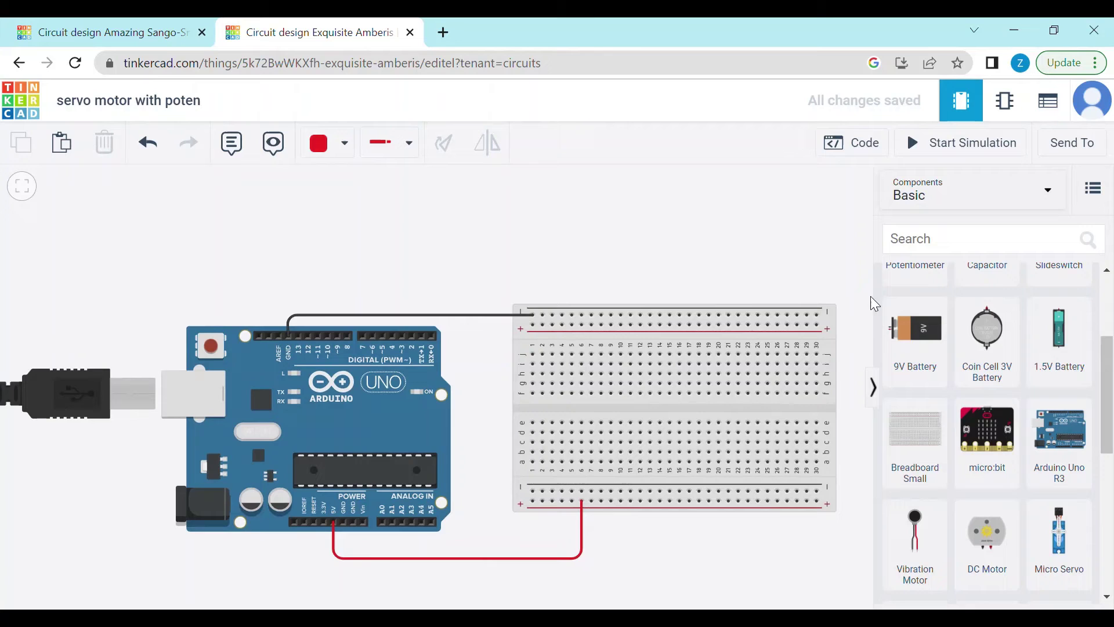
- Draw a jumper from the top rail's right end to the bottom rail's right end
left_click(825, 315)
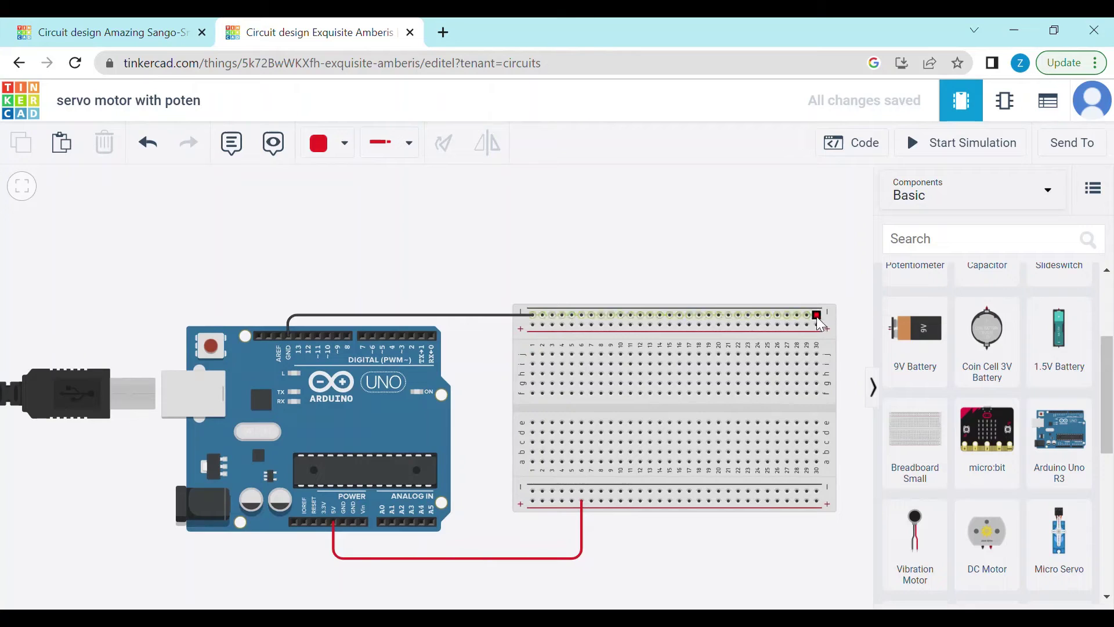
left_click(851, 316)
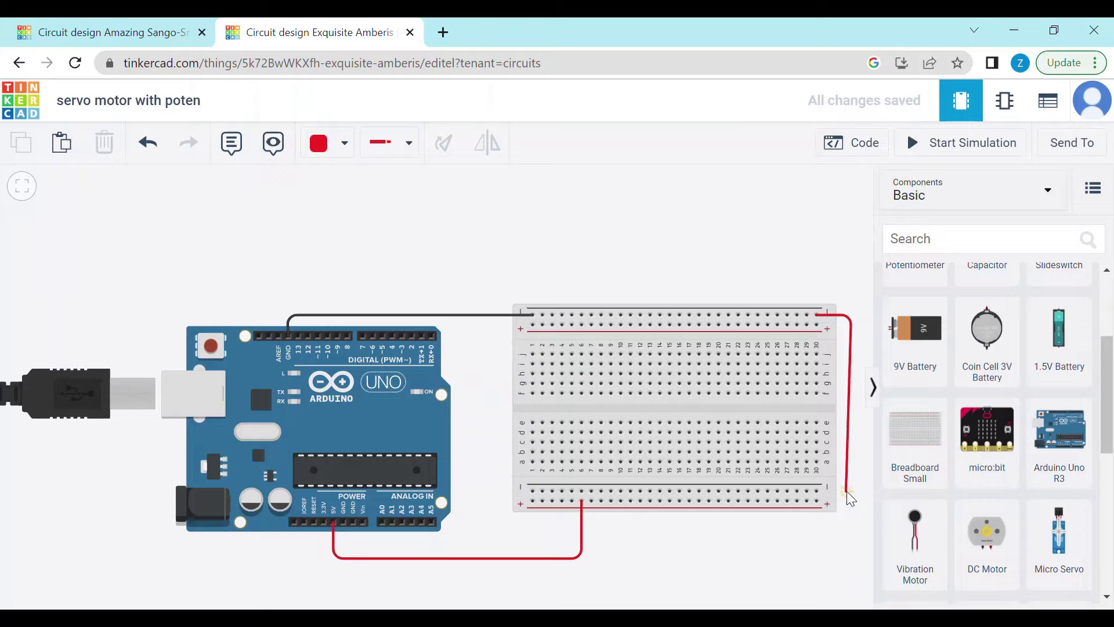
left_click(816, 491)
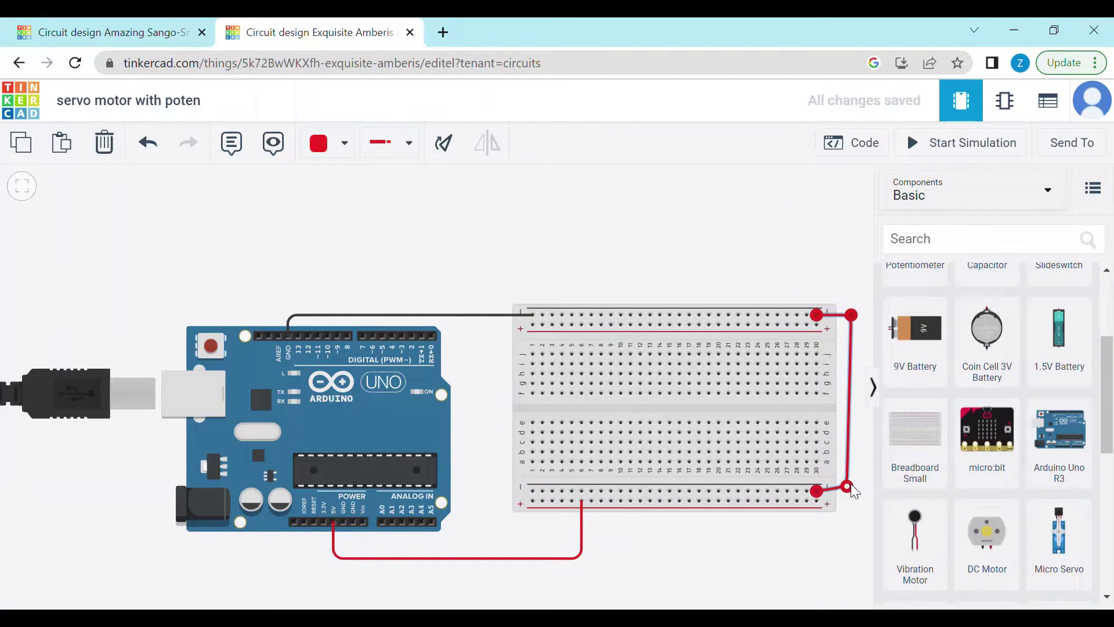
- Straighten the rail-linking jumper's lower segment and colour it black
left_click_drag(851, 486, 845, 491)
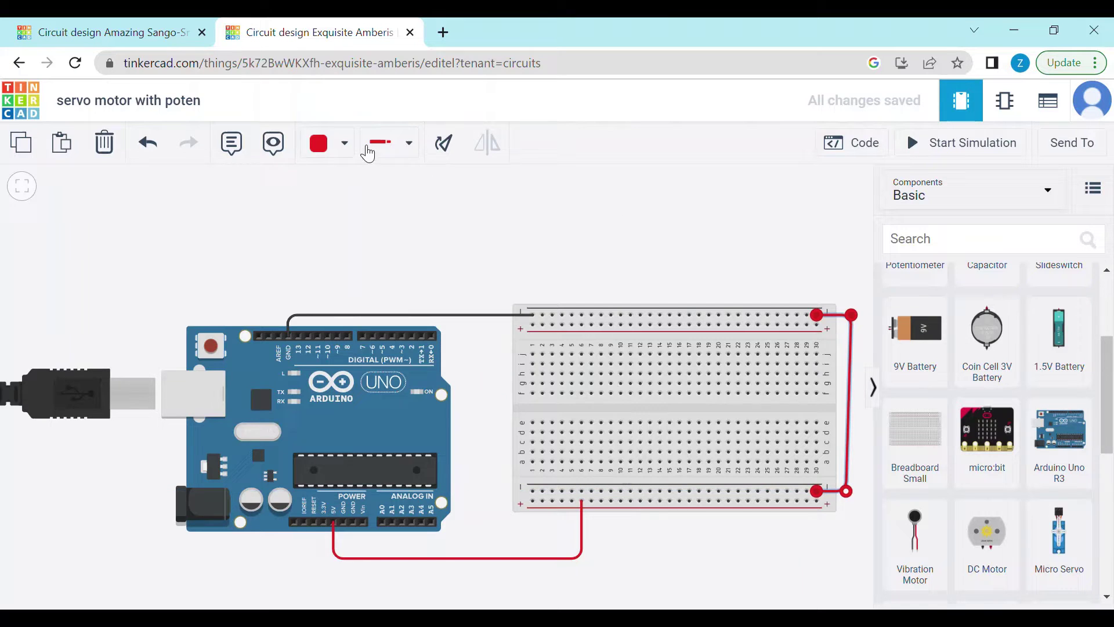
left_click(346, 143)
left_click(350, 200)
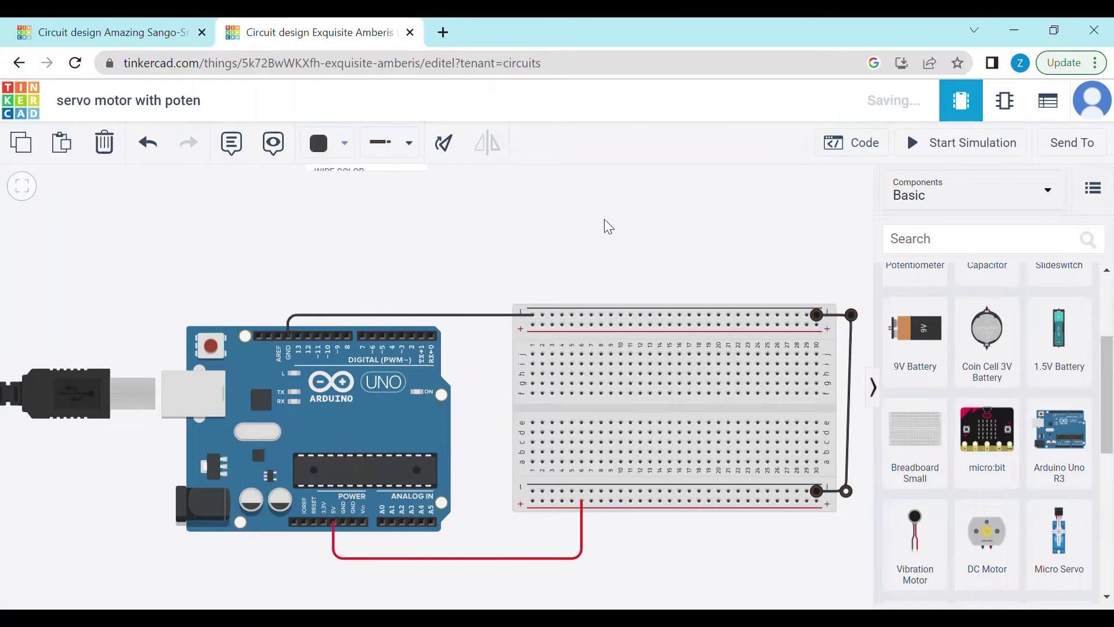
left_click(620, 227)
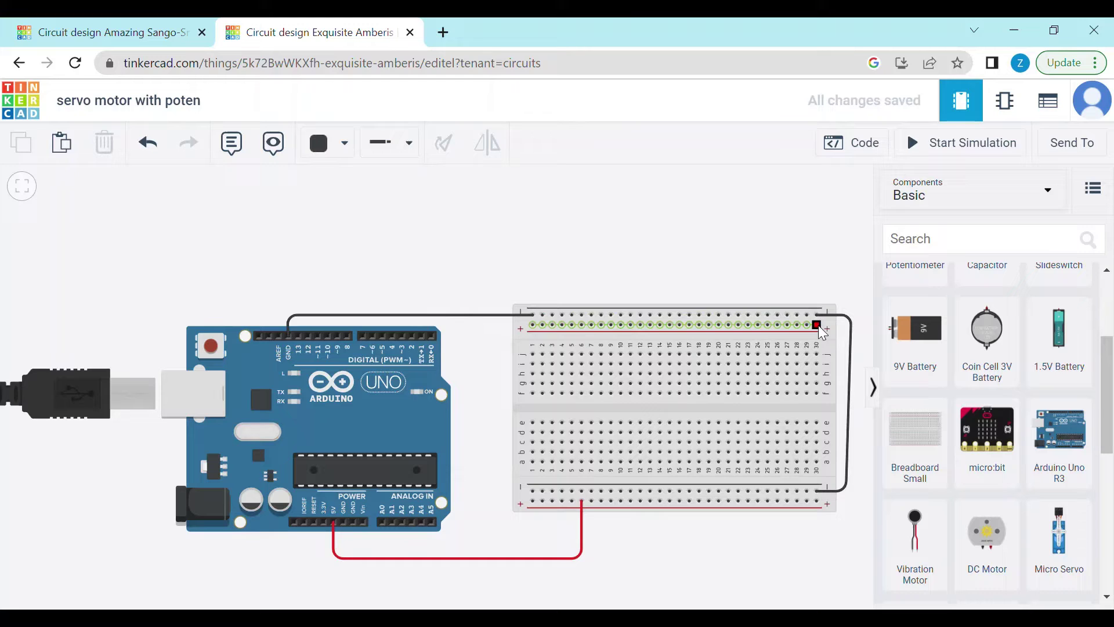
left_click(850, 319)
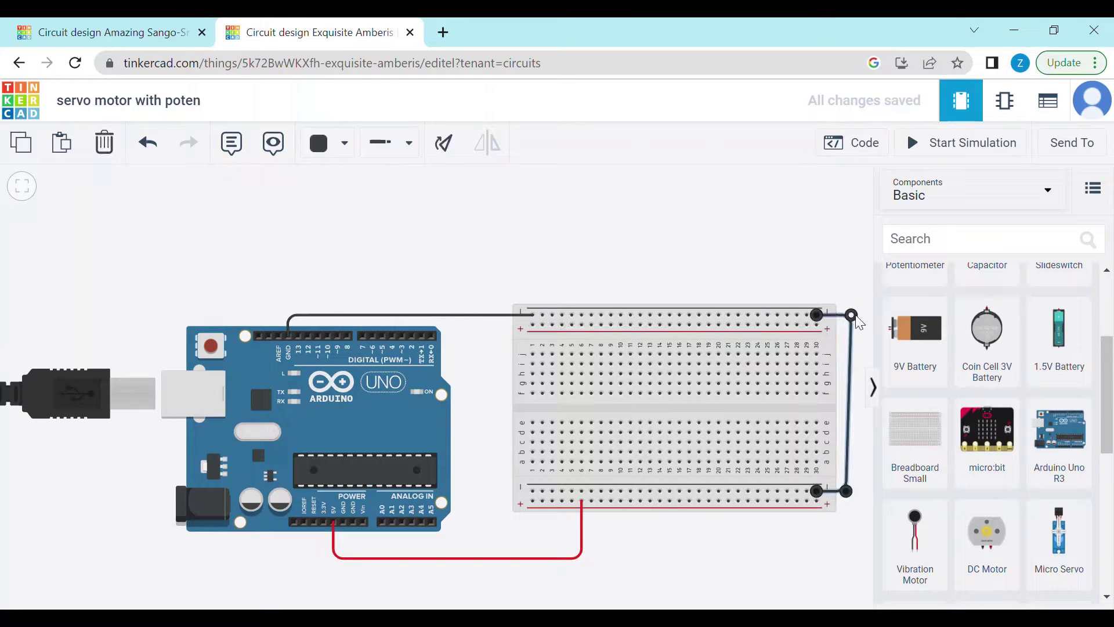
- Add a red wire on the right joining the top and bottom positive rails
left_click(817, 327)
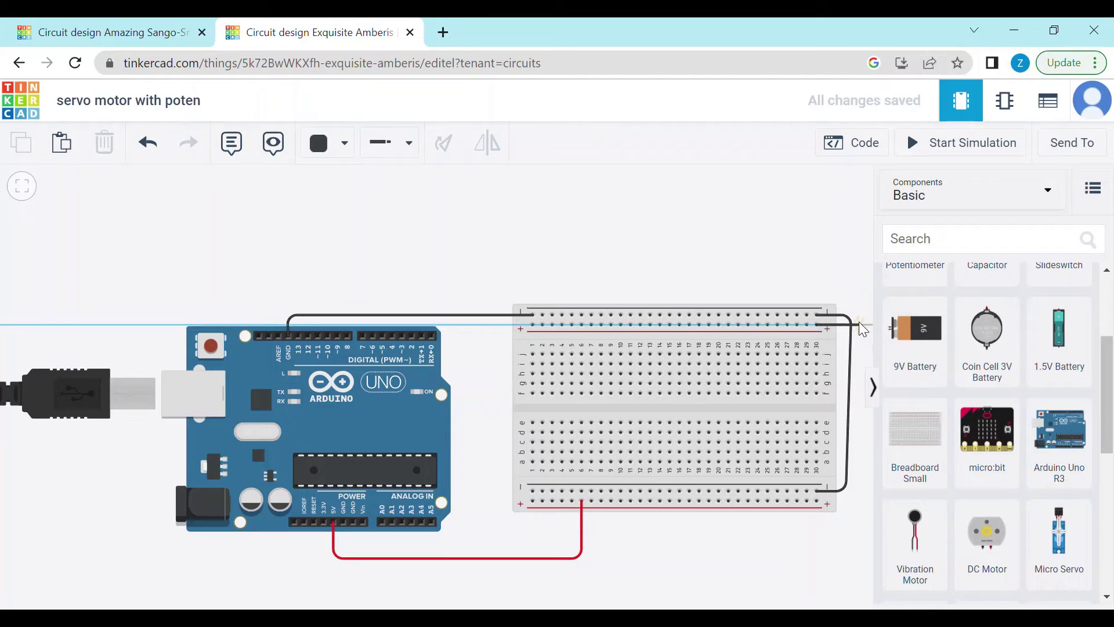
left_click(862, 328)
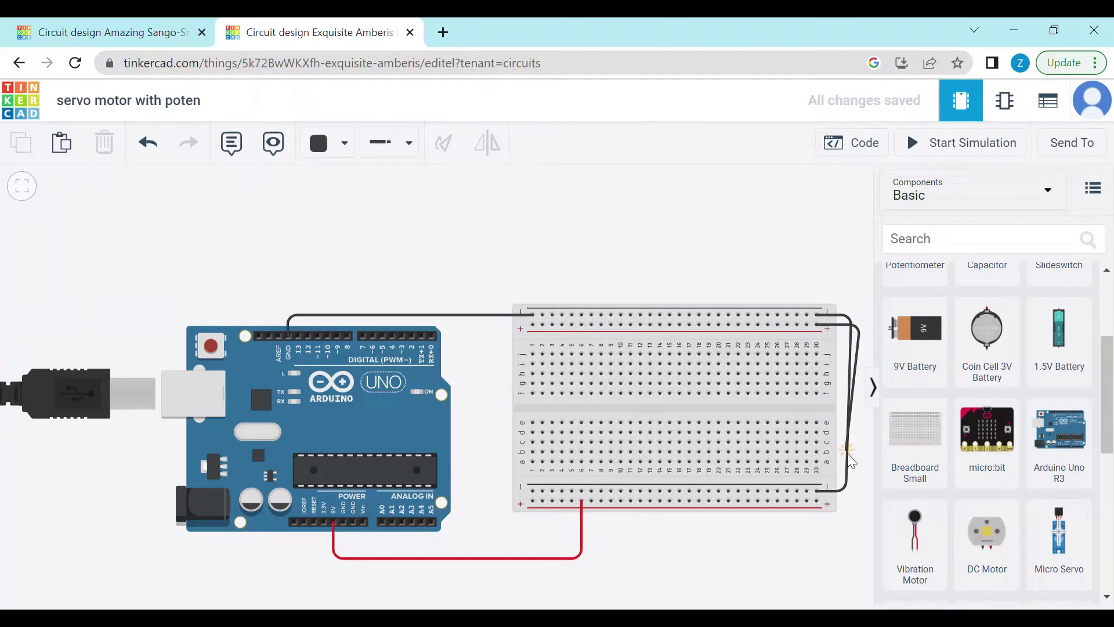
left_click(860, 495)
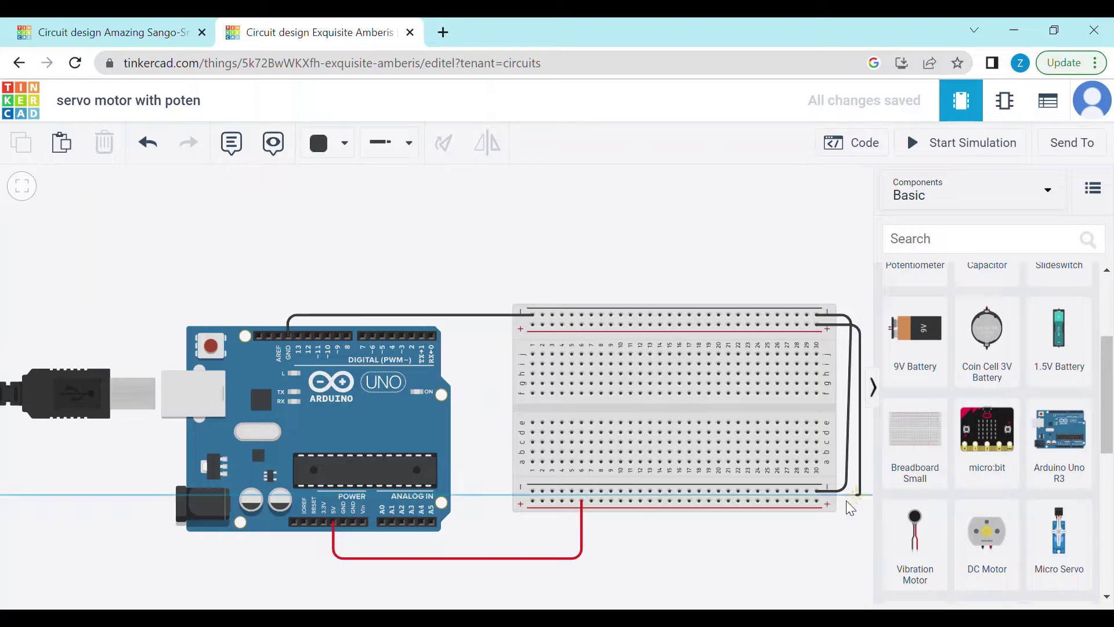
left_click(815, 501)
left_click_drag(855, 491, 855, 499)
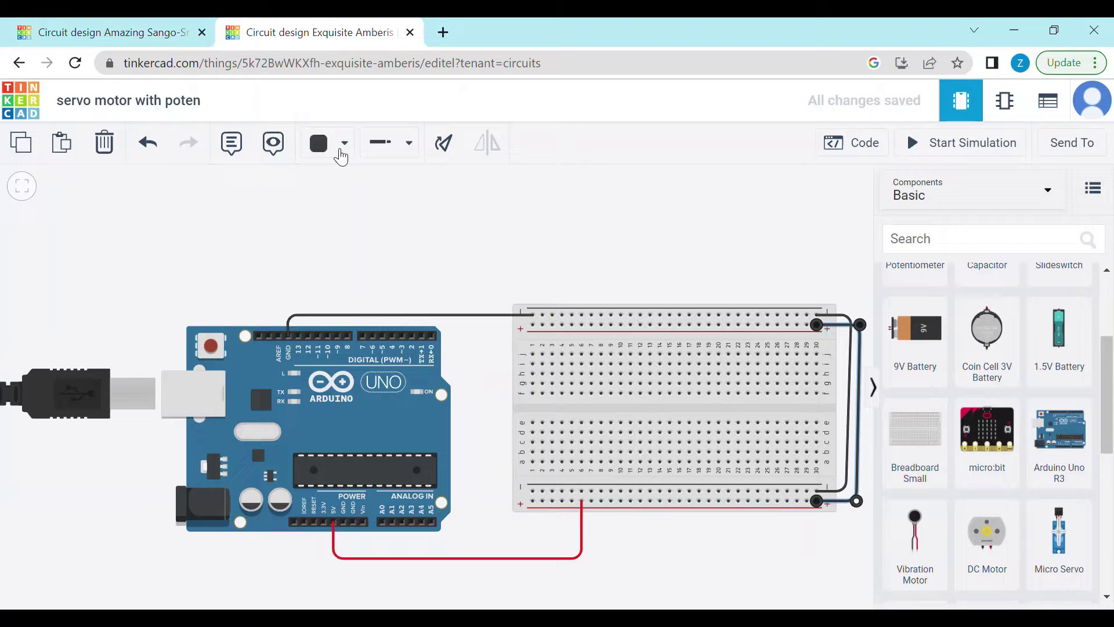
left_click(341, 145)
left_click(339, 228)
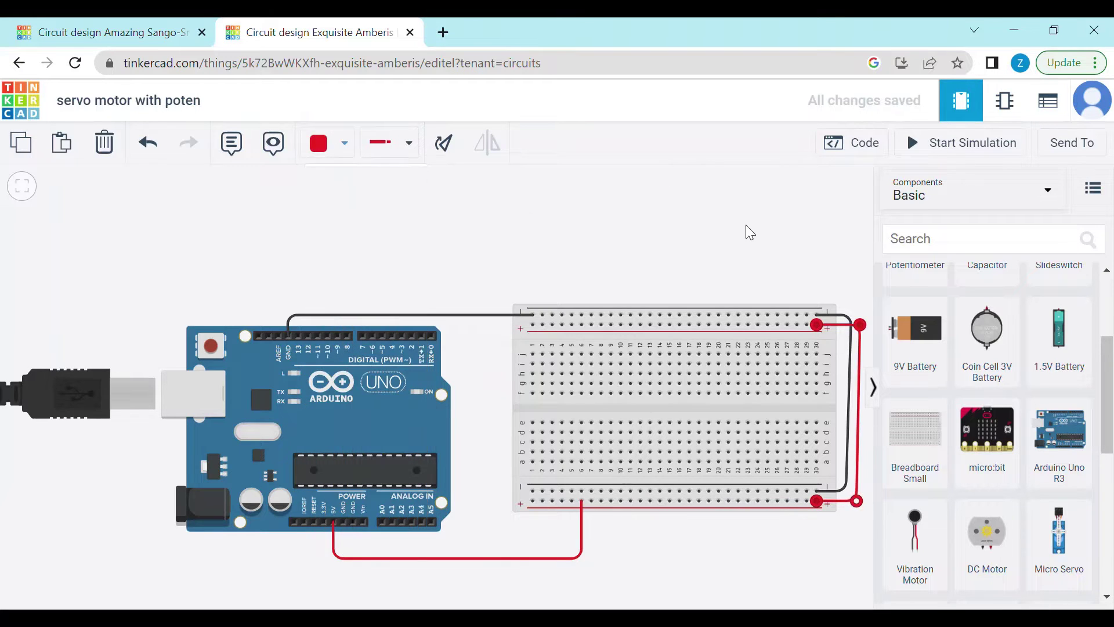
- Place a Micro Servo, rotate it horizontal, and position it just above the breadboard
left_click_drag(1058, 535, 594, 233)
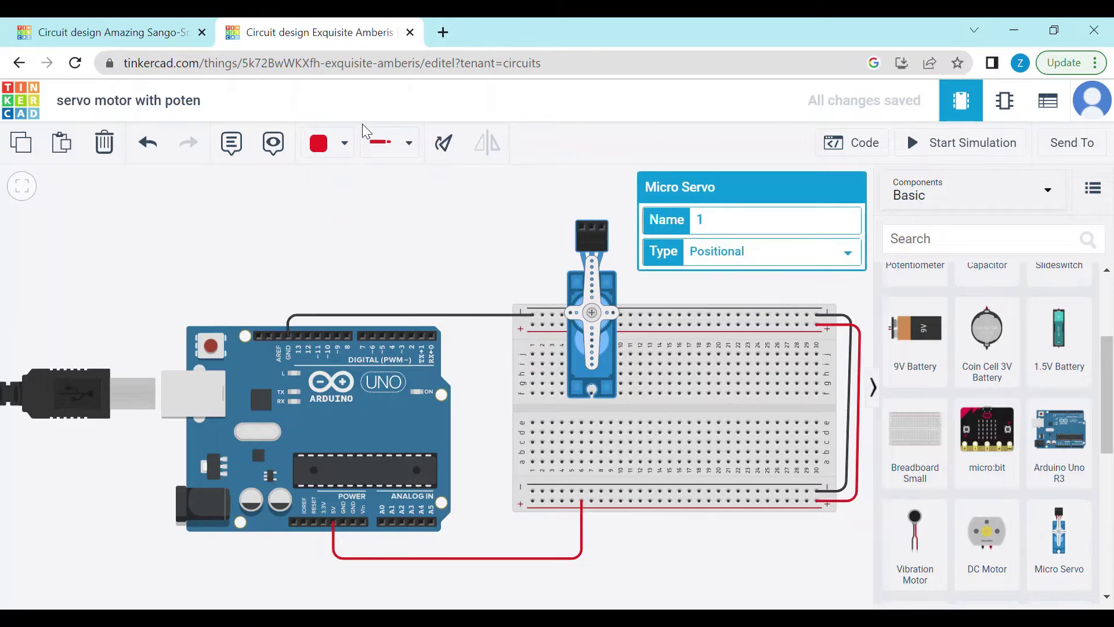
left_click(446, 142)
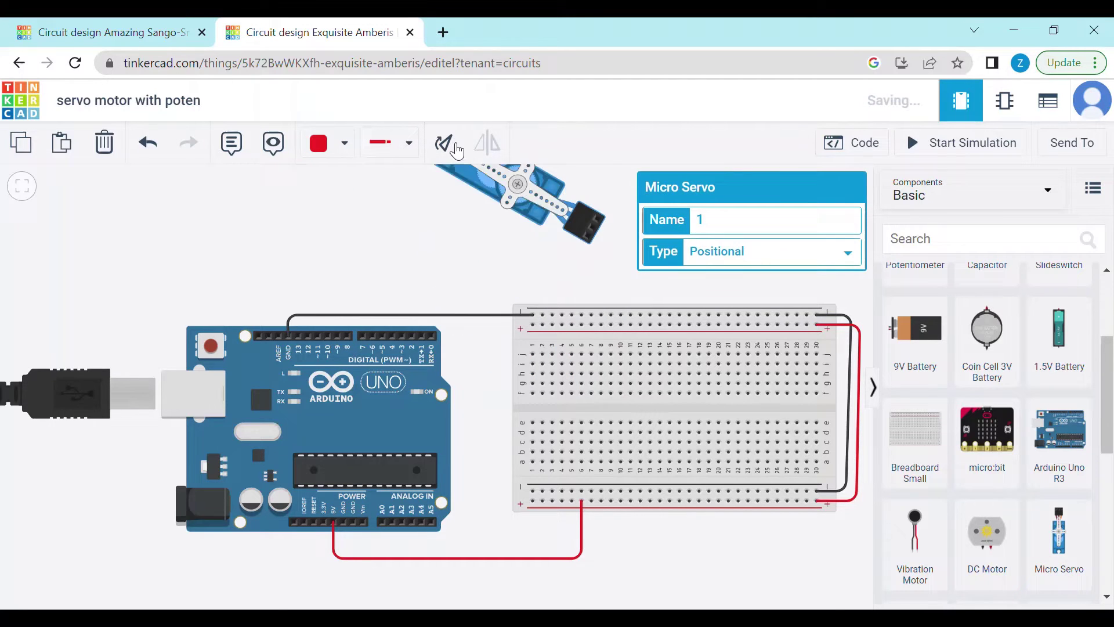
left_click(446, 142)
left_click(446, 143)
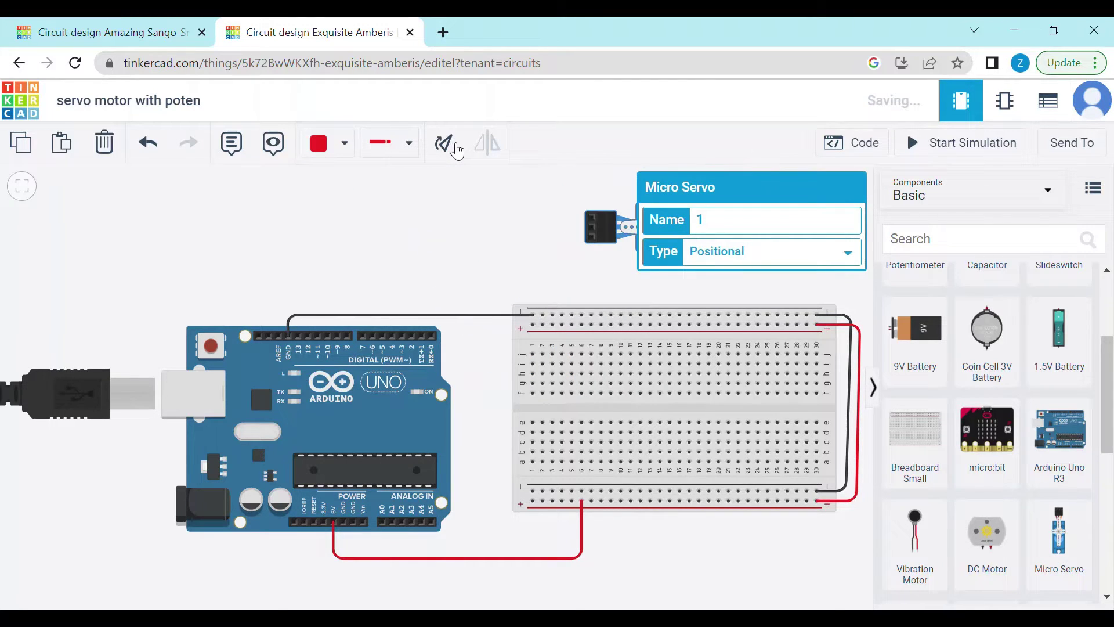
left_click(587, 247)
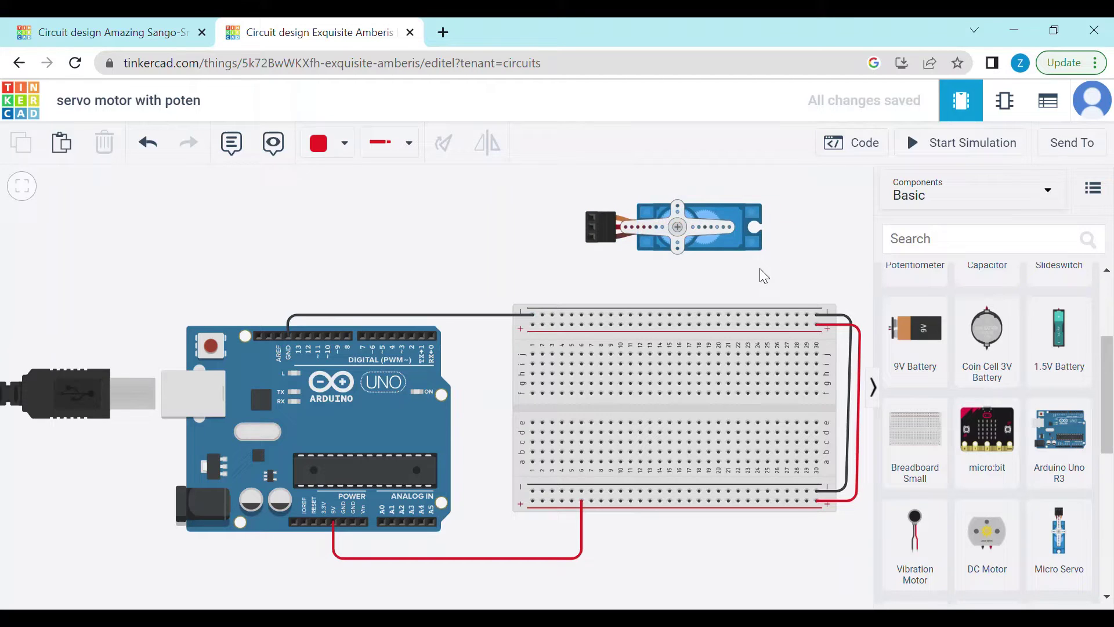
left_click(716, 240)
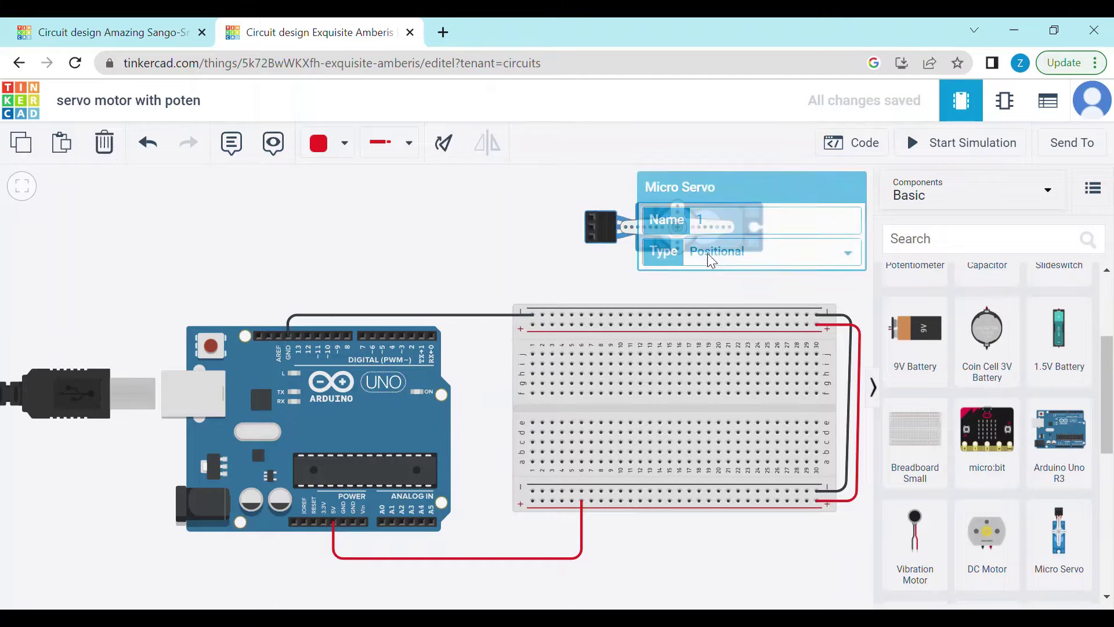
left_click(565, 241)
left_click_drag(710, 241, 715, 271)
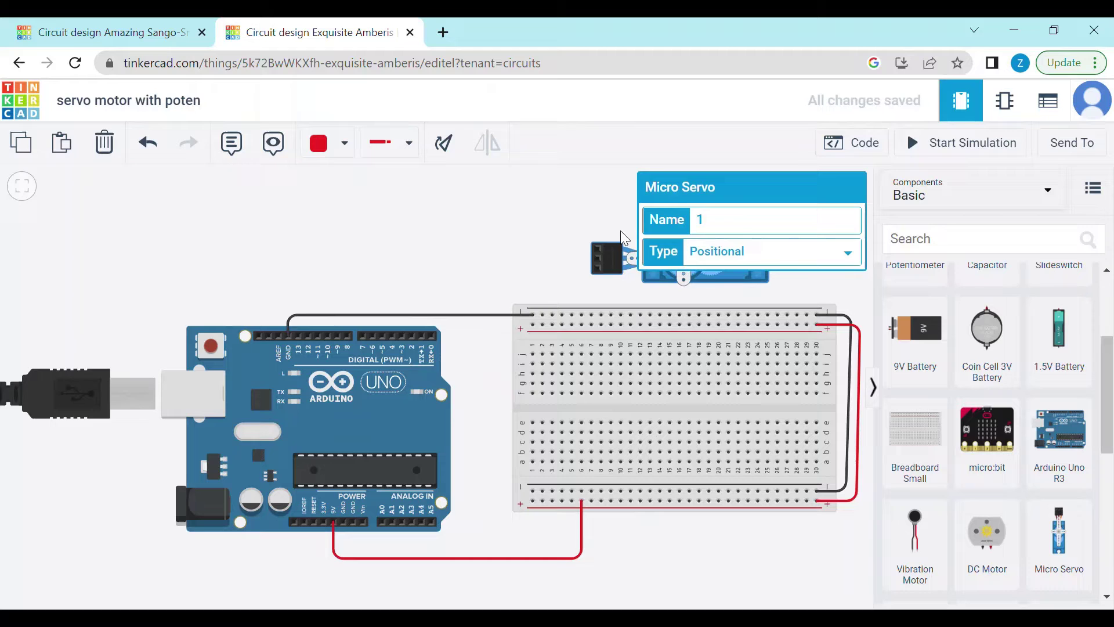
left_click(586, 212)
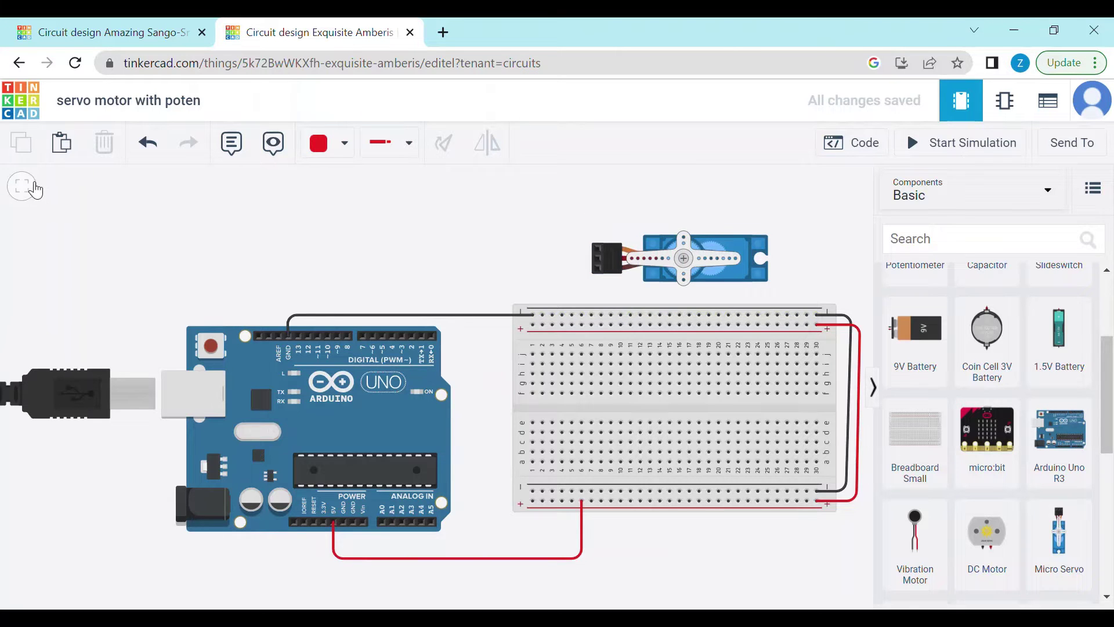
left_click(21, 185)
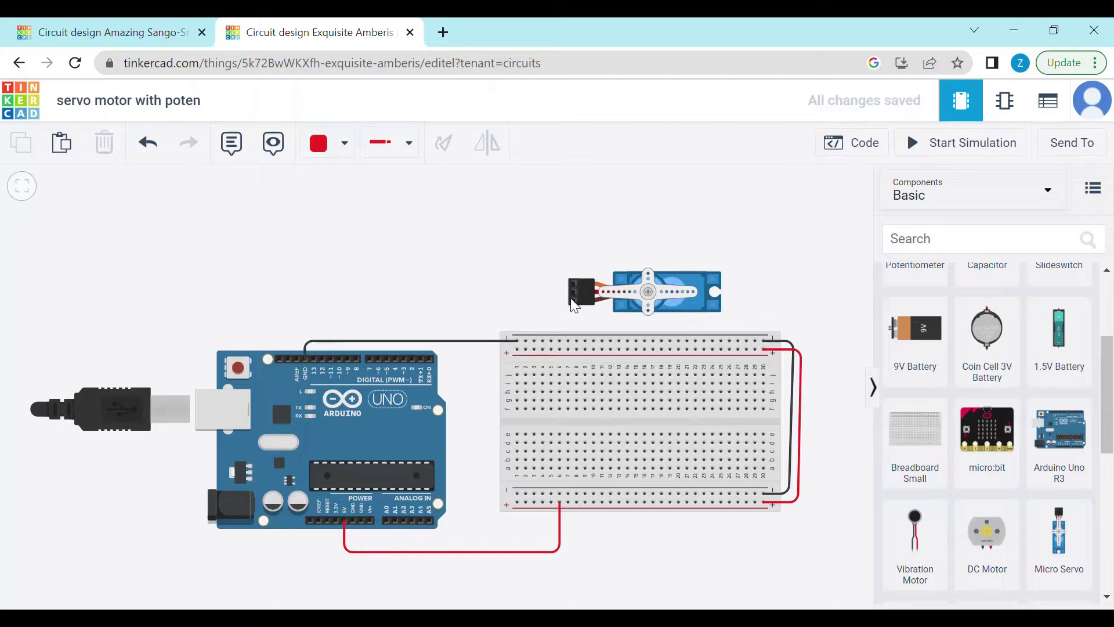
- Wire the servo's ground pin to the top ground rail in black
left_click(574, 300)
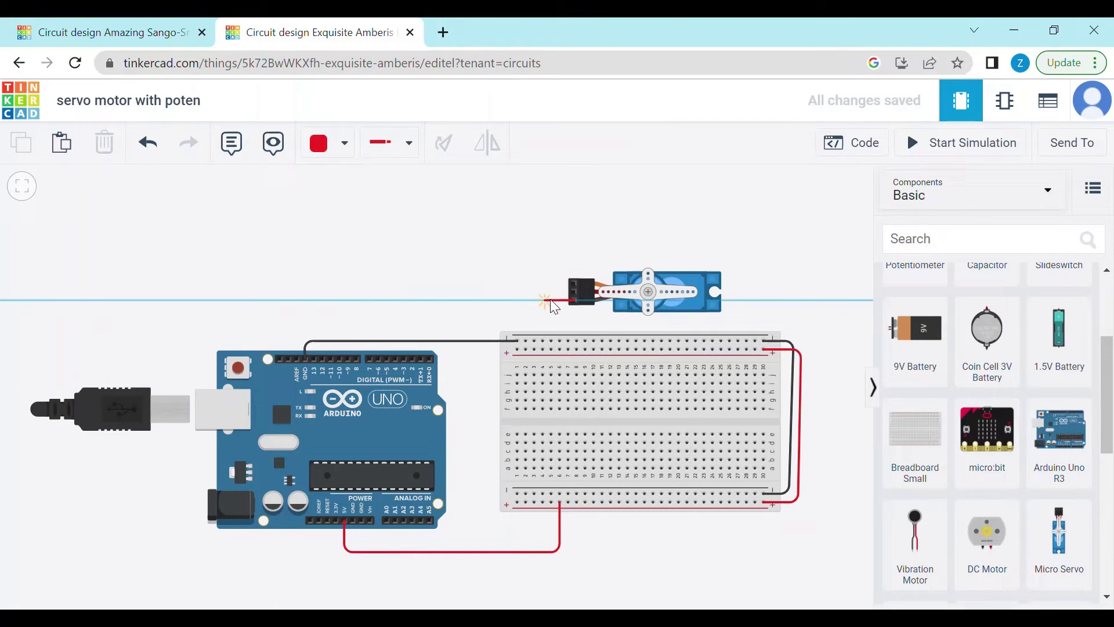
left_click(554, 302)
left_click(560, 341)
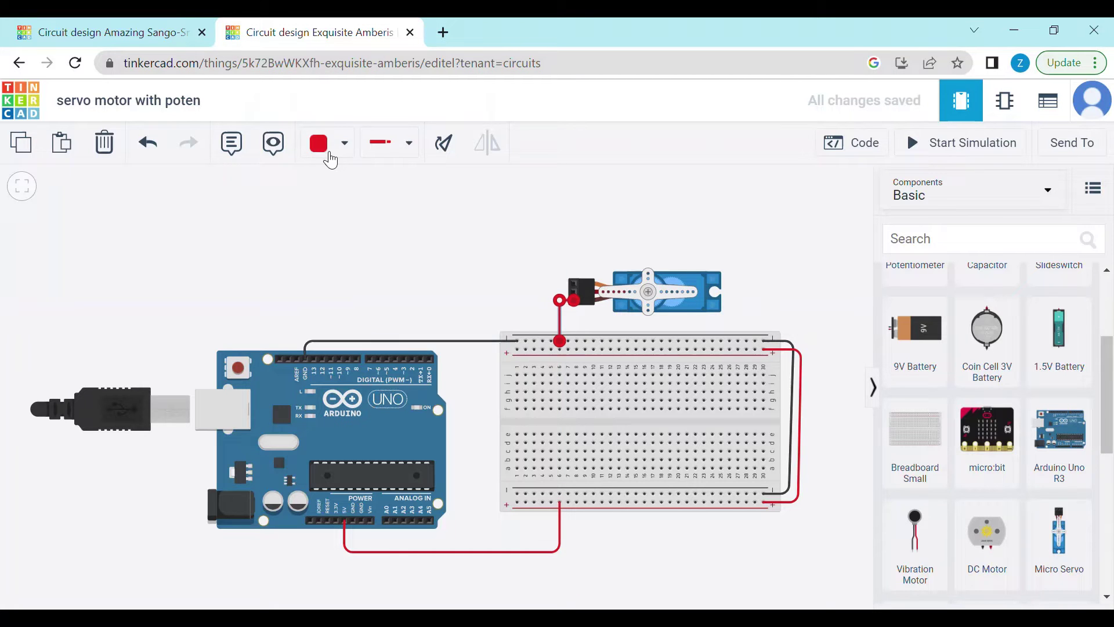
left_click(324, 146)
left_click(353, 201)
left_click(470, 261)
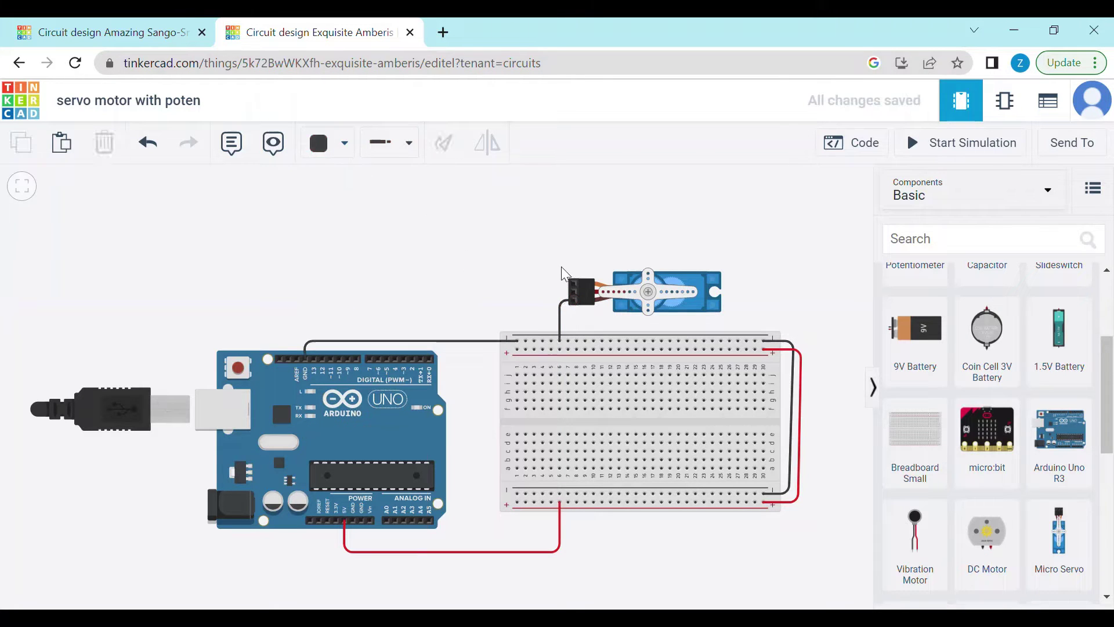
- Wire the servo's power pin to the positive rail in red and straighten it
left_click(572, 293)
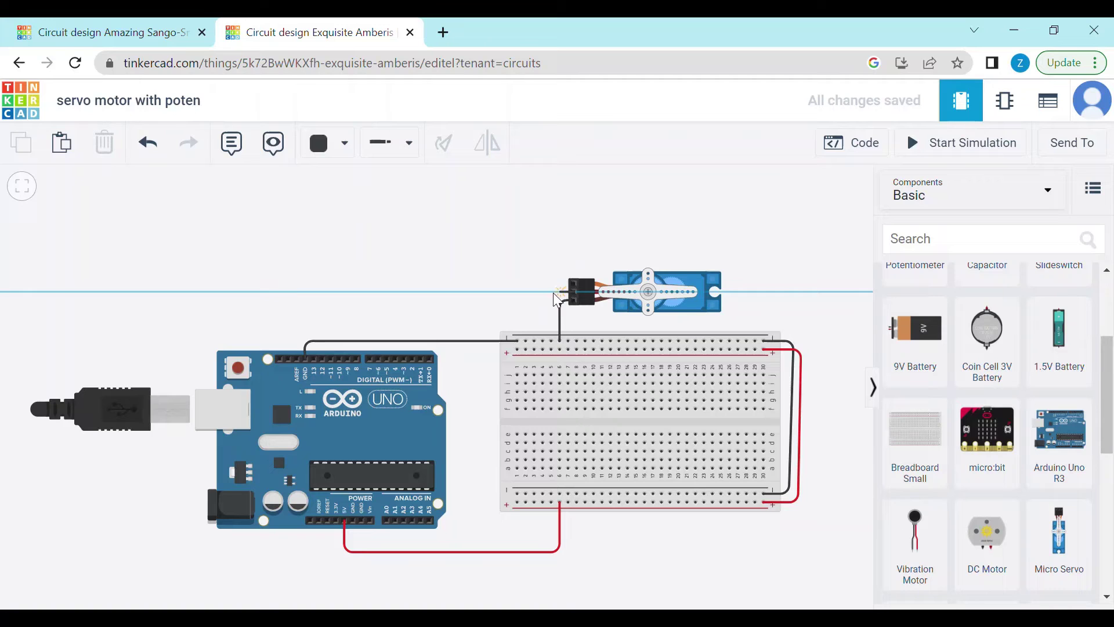
left_click(538, 292)
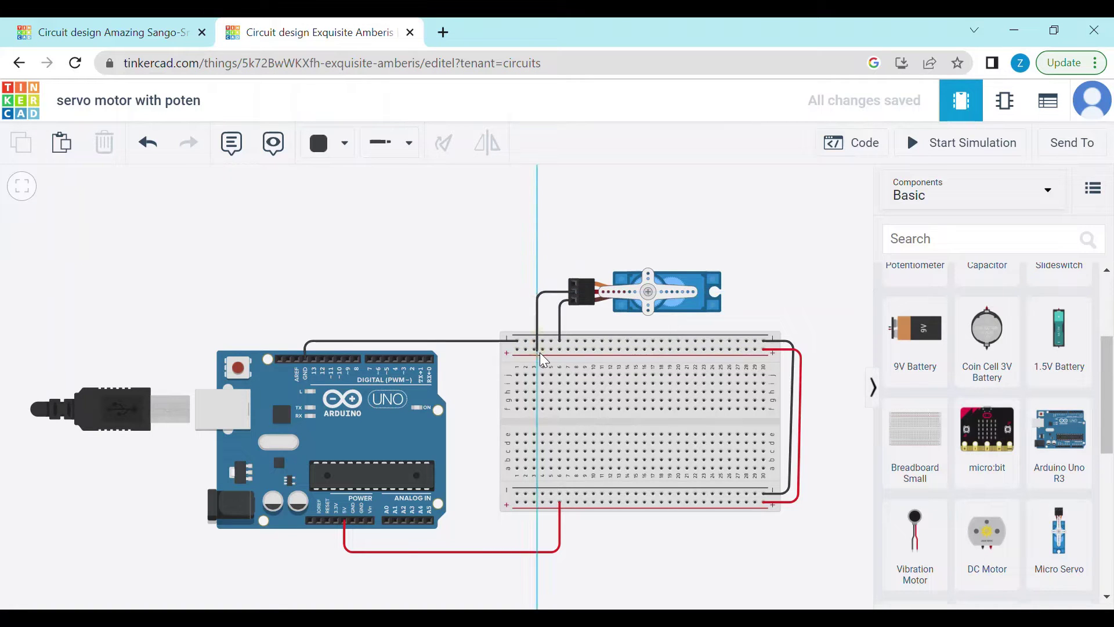
left_click(542, 349)
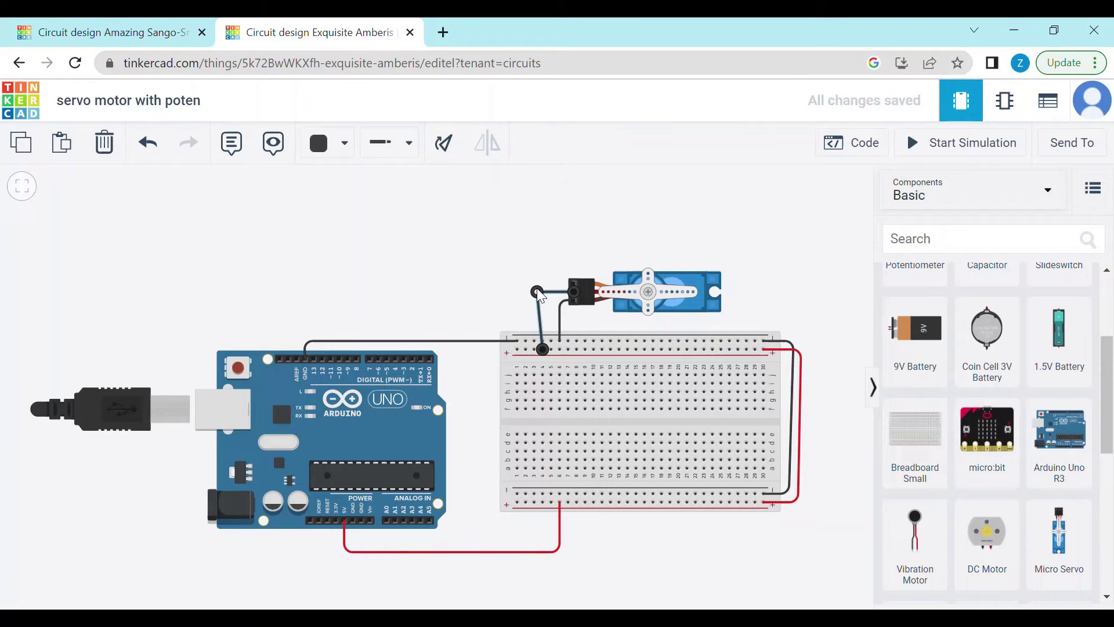
left_click_drag(541, 294, 547, 294)
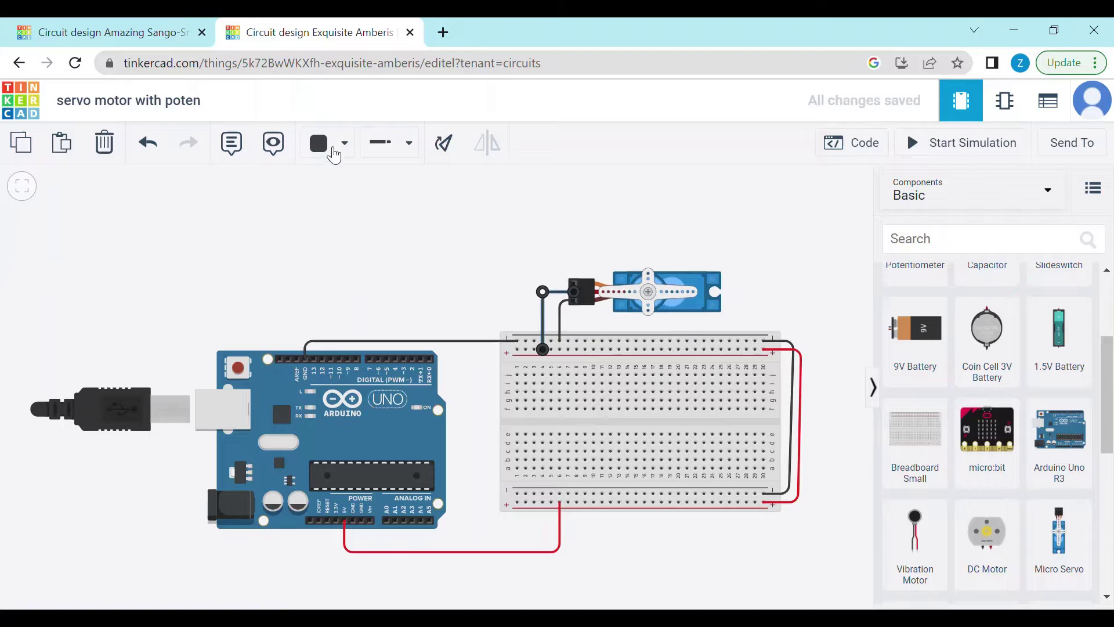
left_click(326, 143)
left_click(359, 228)
left_click(481, 238)
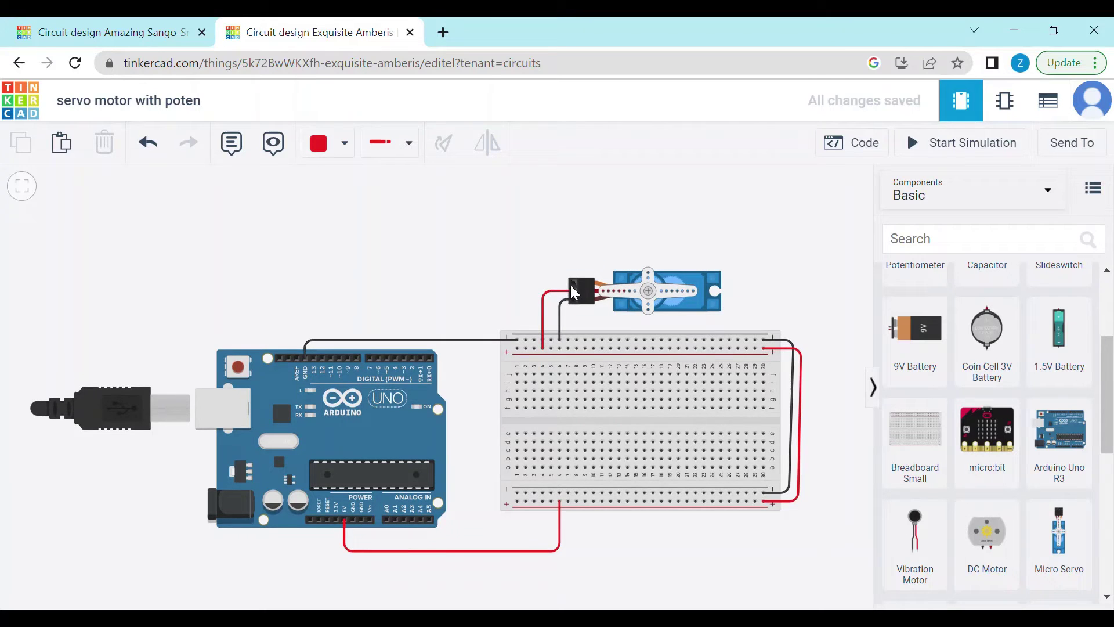
- Run an orange wire from the servo signal pin to Arduino pin 3, straightening its bend
left_click(572, 291)
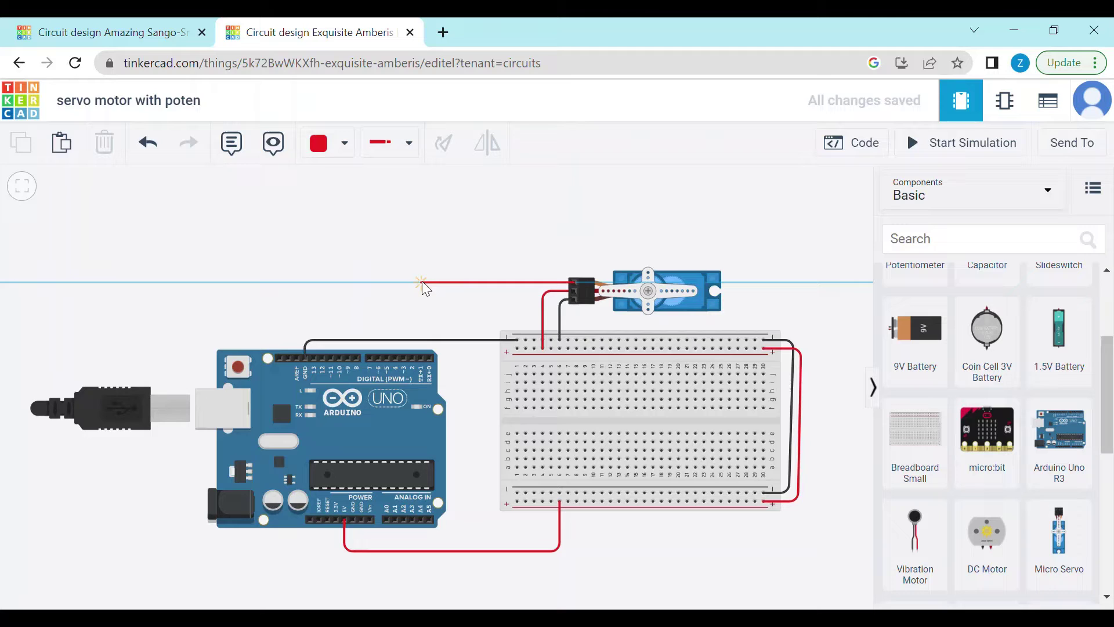
left_click(402, 280)
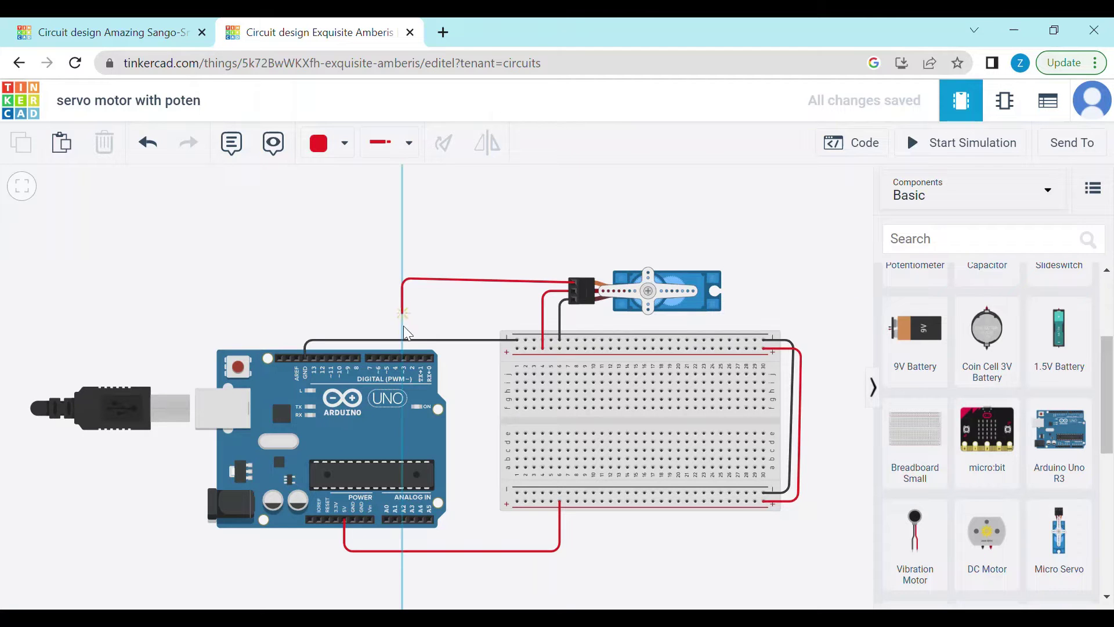
left_click(404, 358)
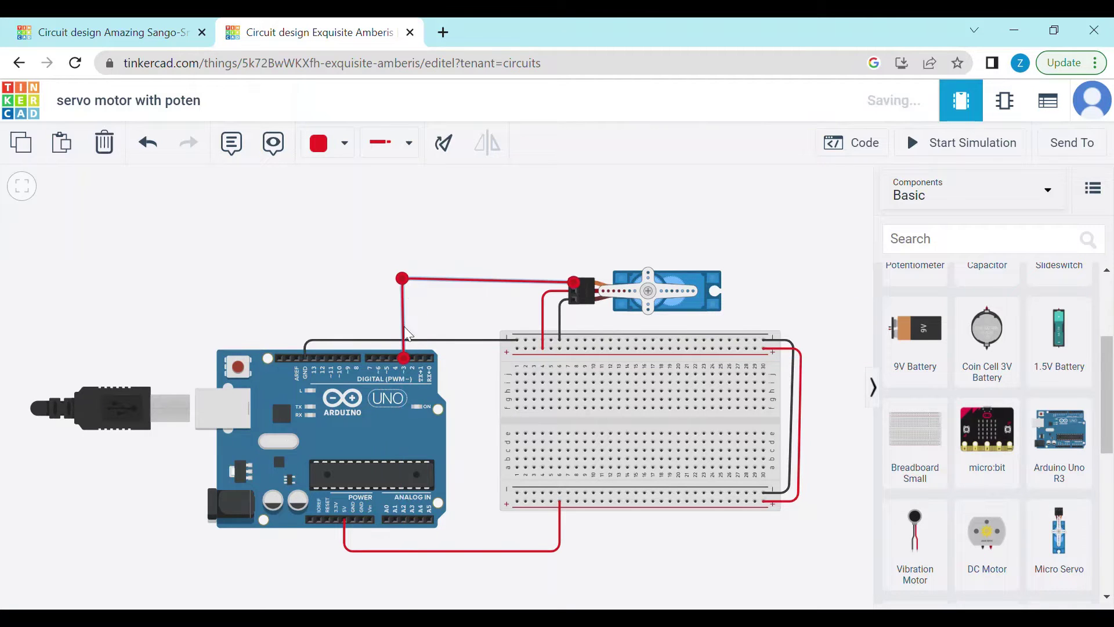
left_click(404, 281)
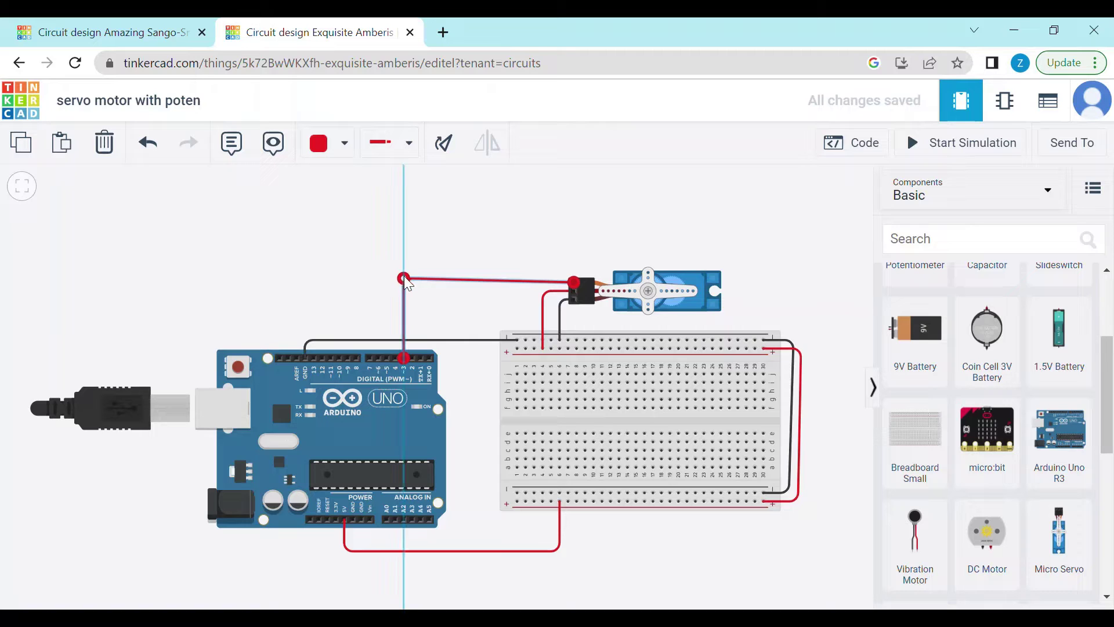
left_click(337, 144)
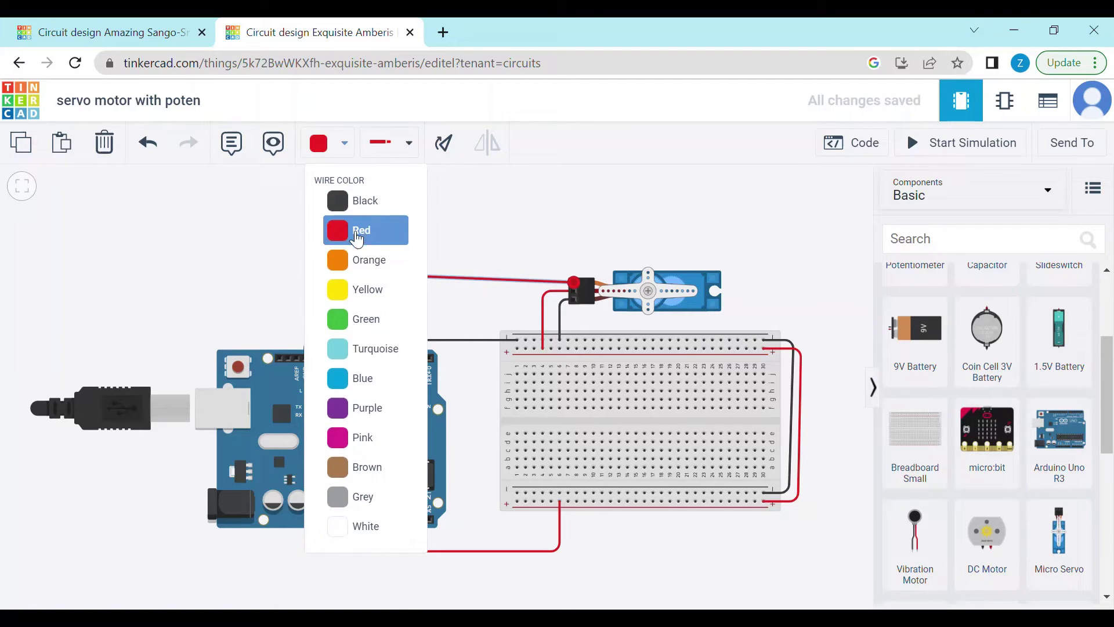
left_click(358, 260)
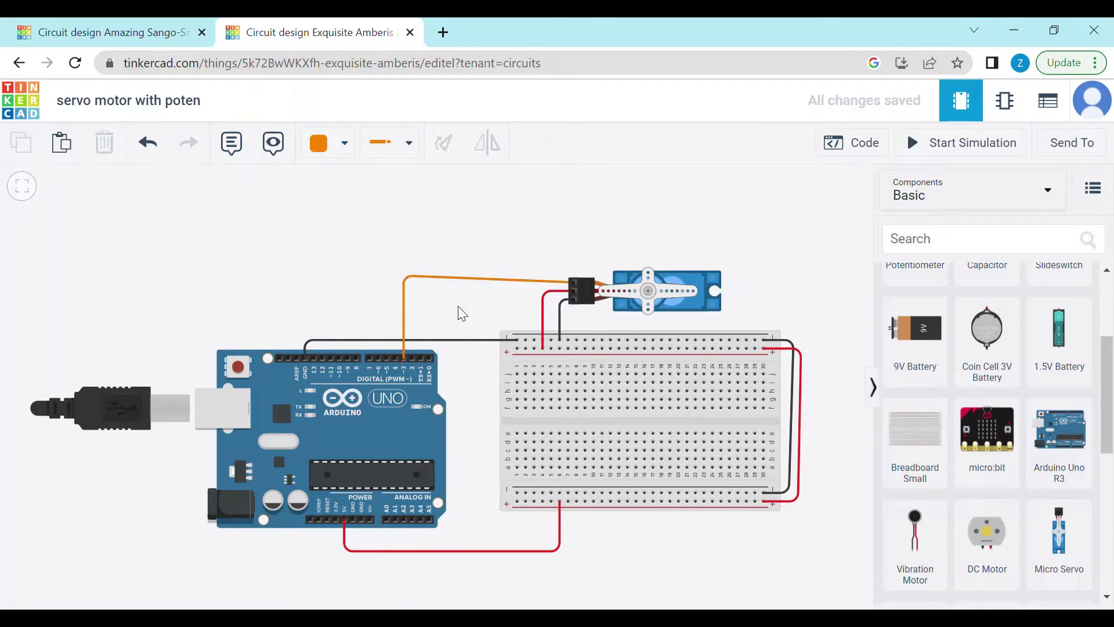
left_click(410, 280)
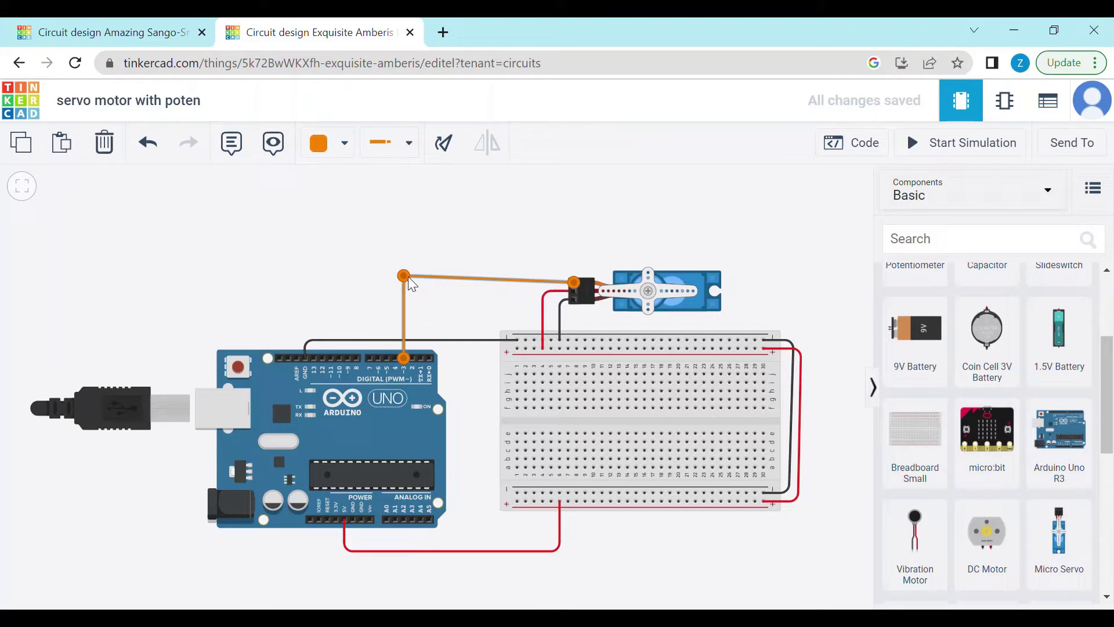
left_click_drag(410, 278, 409, 285)
left_click(597, 315)
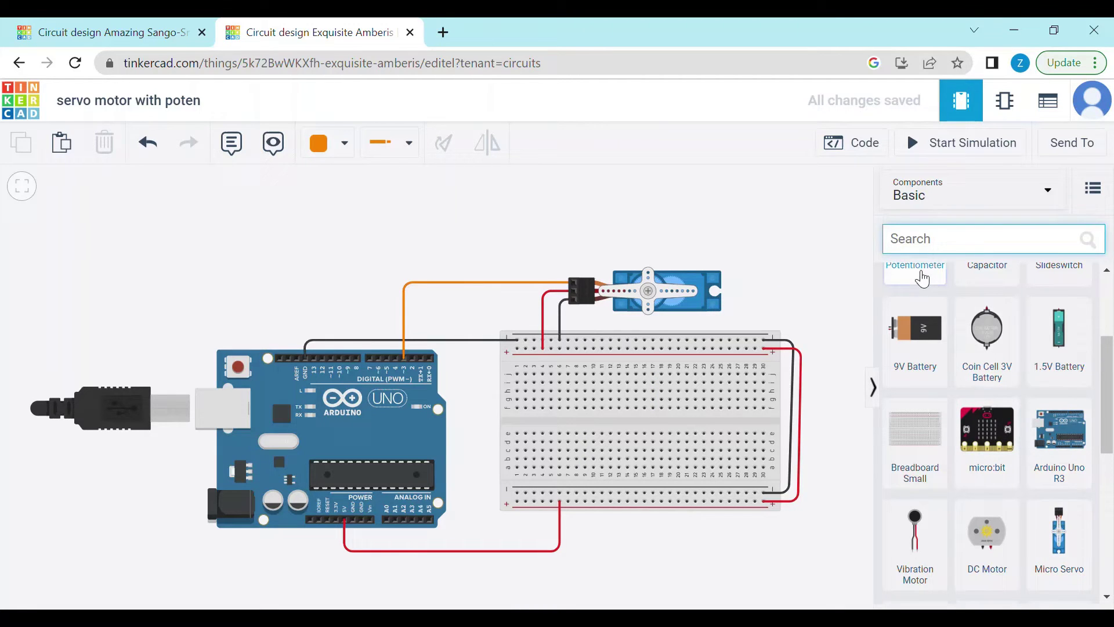
- Drop a potentiometer from the Components panel onto the middle of the breadboard
left_click(918, 274)
scroll(974, 418, "up", 2)
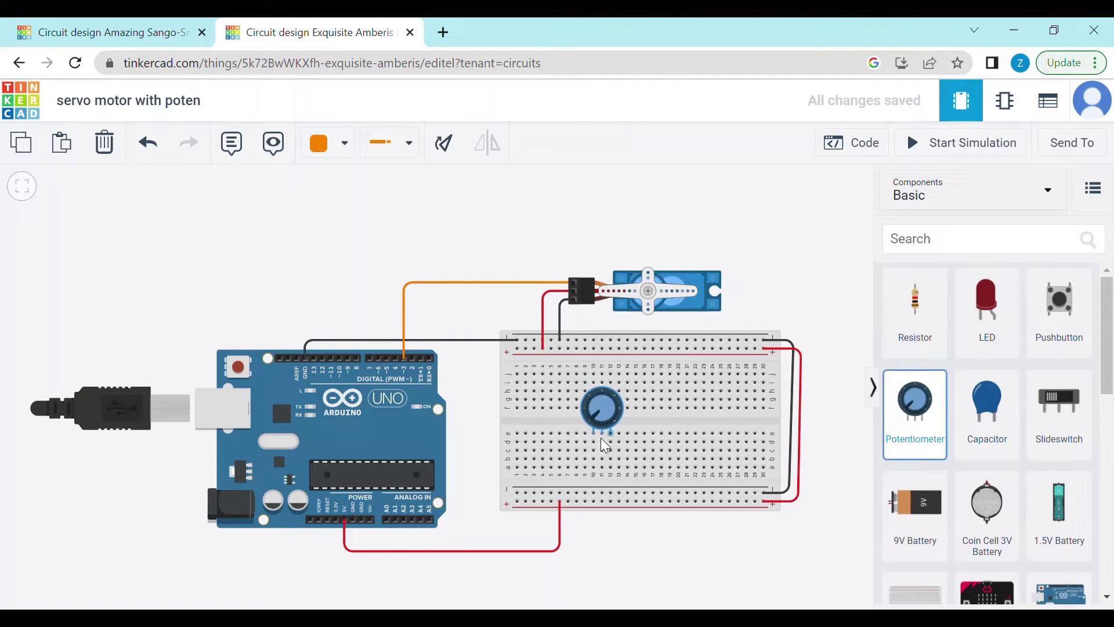
mouse_move(911, 426)
left_mouse_down()
mouse_move(594, 408)
mouse_move(603, 444)
left_mouse_up()
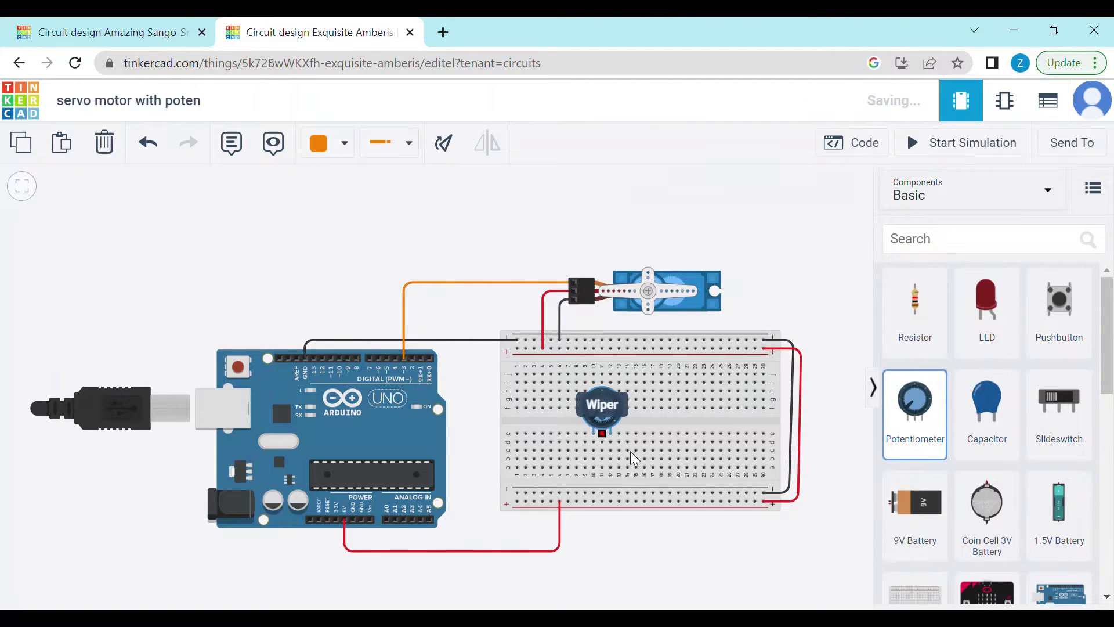
left_click(851, 317)
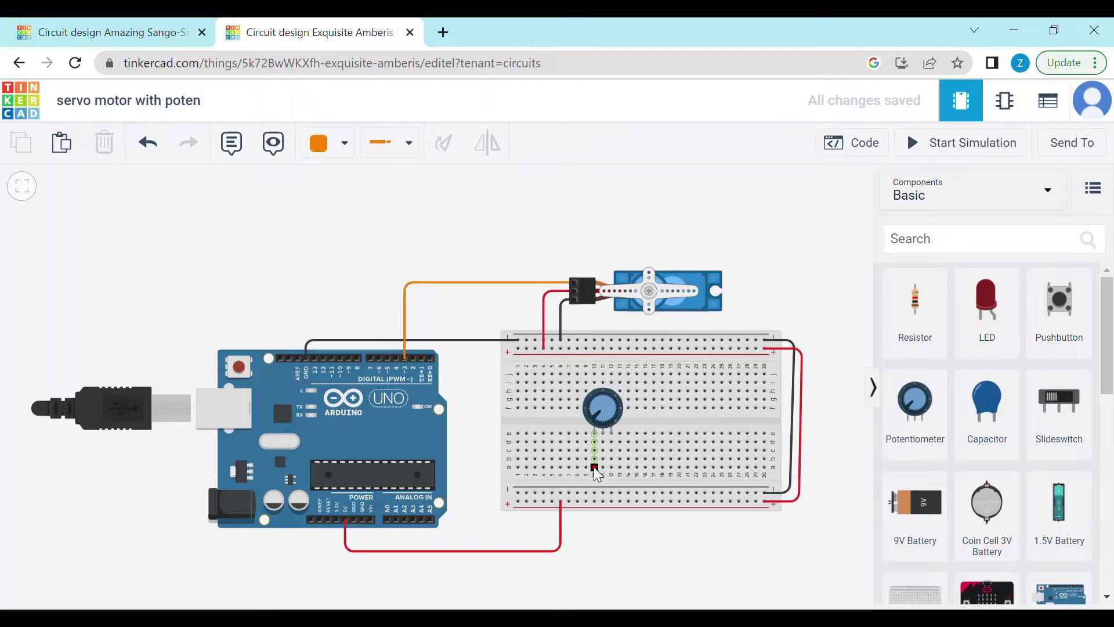
- Connect one potentiometer outer leg to the bottom power rail with a red wire
left_click(594, 471)
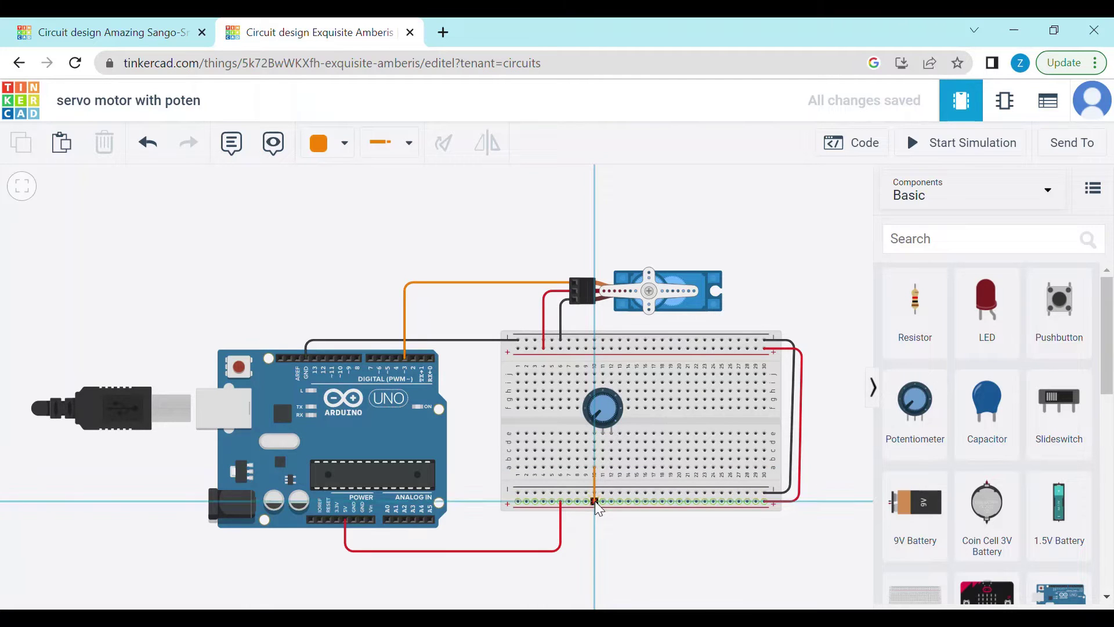
left_click(595, 502)
left_click(344, 142)
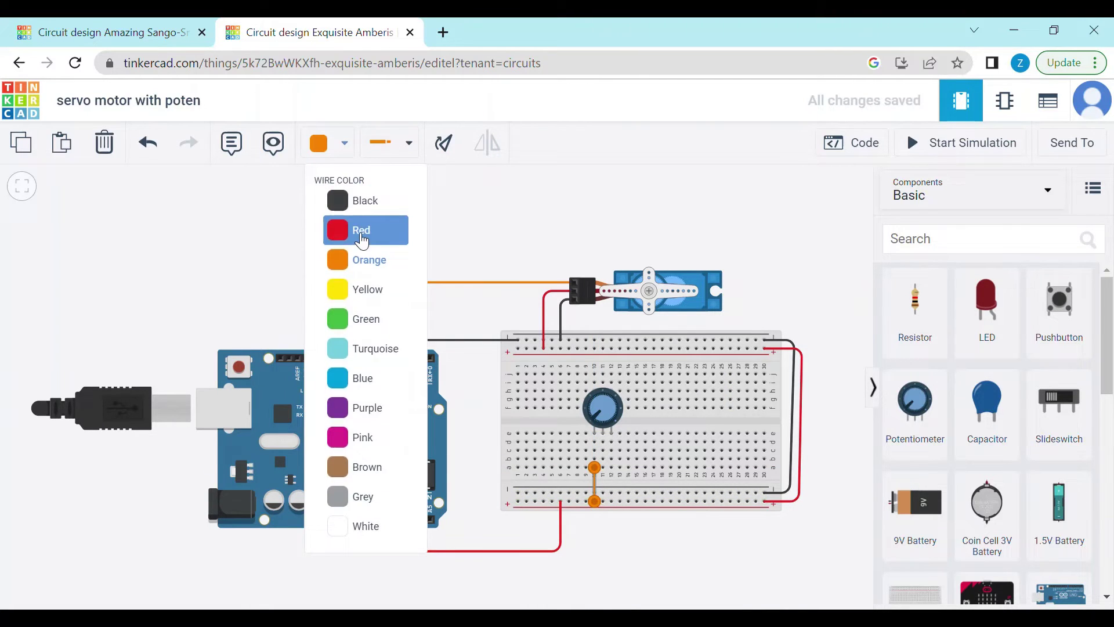
left_click(362, 230)
left_click(803, 218)
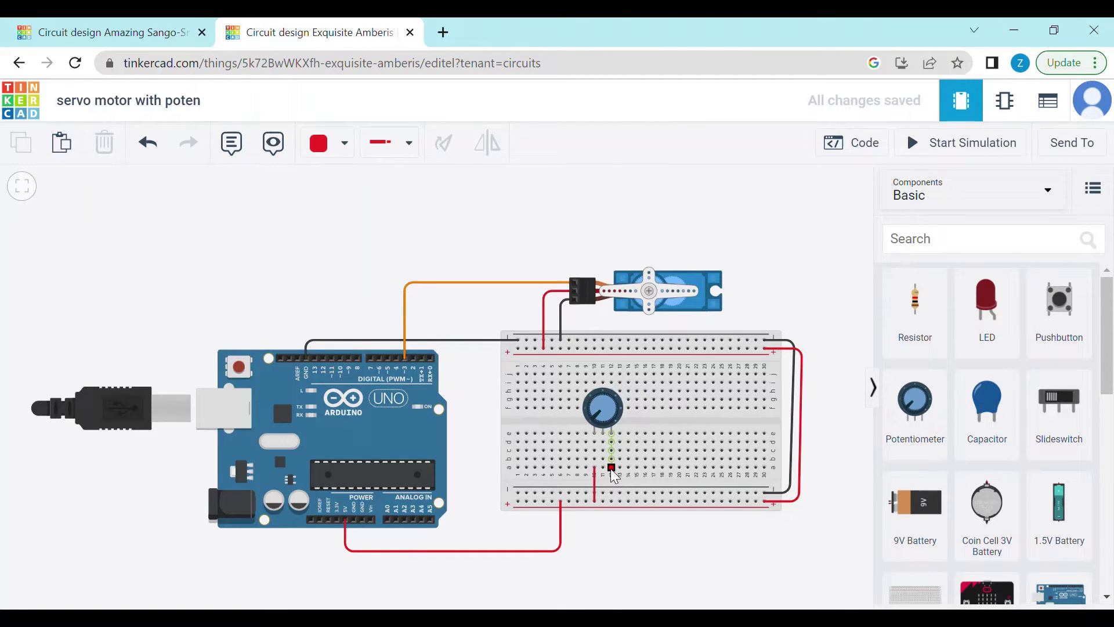
- Wire the other outer leg to the bottom rail in black, then begin a middle-leg wire
left_click(611, 470)
left_click(611, 494)
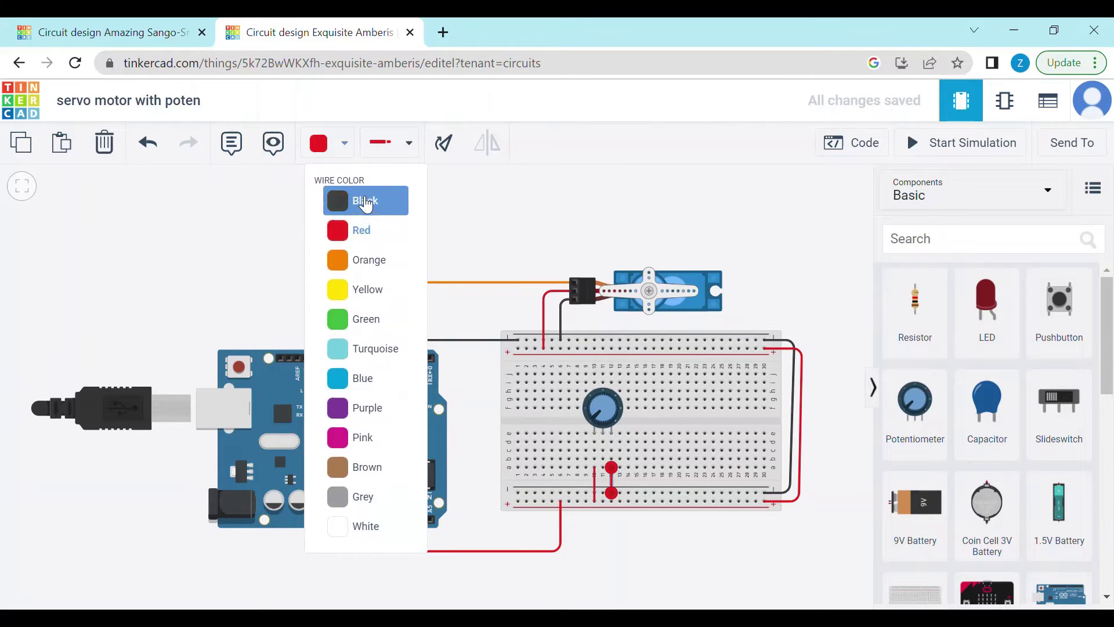
left_click(368, 200)
left_click(442, 226)
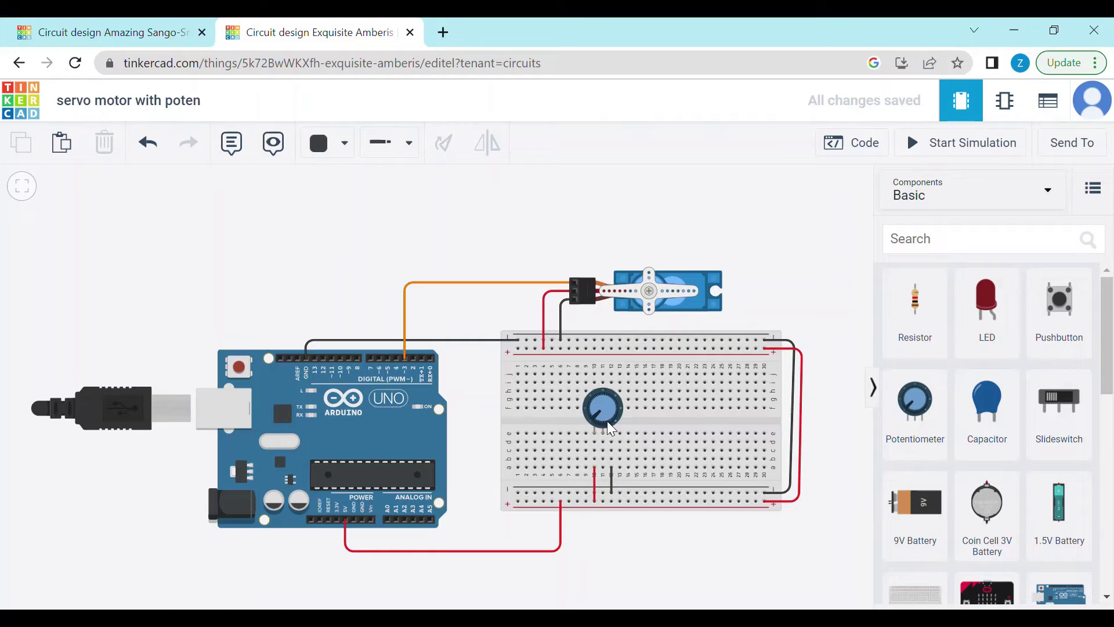
left_click(604, 461)
- Route the potentiometer's middle-leg wire to Arduino pin A5 and colour it green
left_click(602, 537)
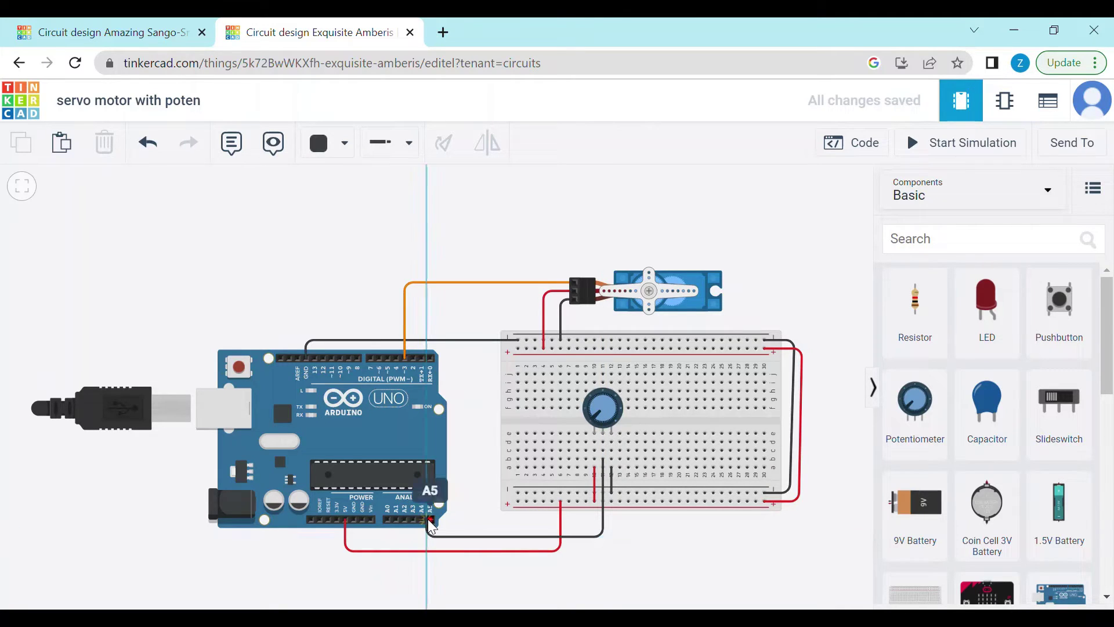
left_click(429, 520)
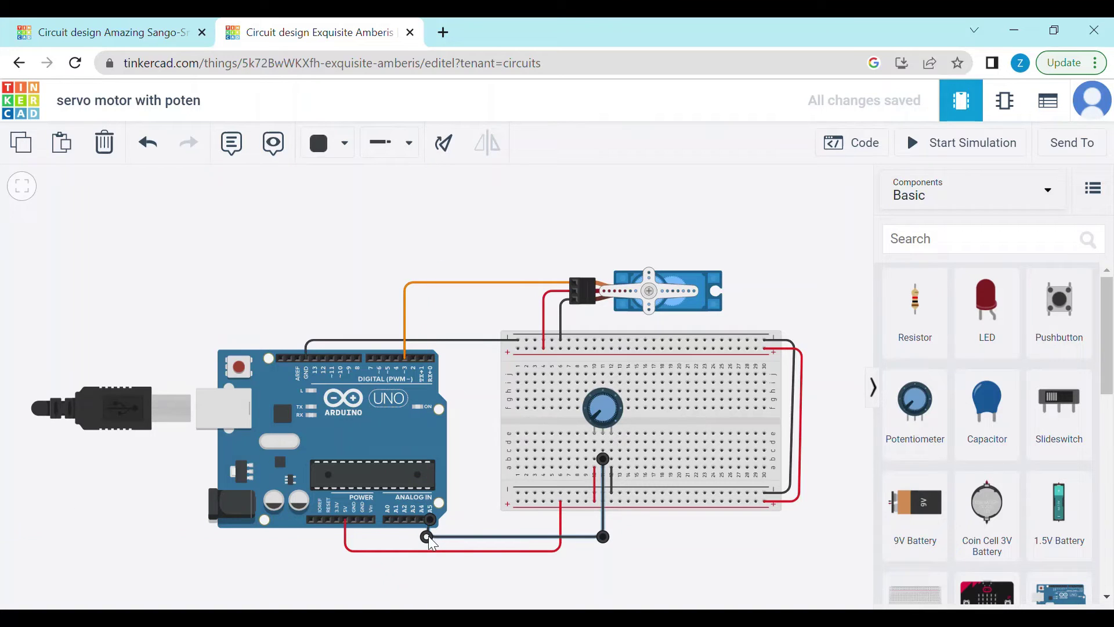
left_click(429, 536)
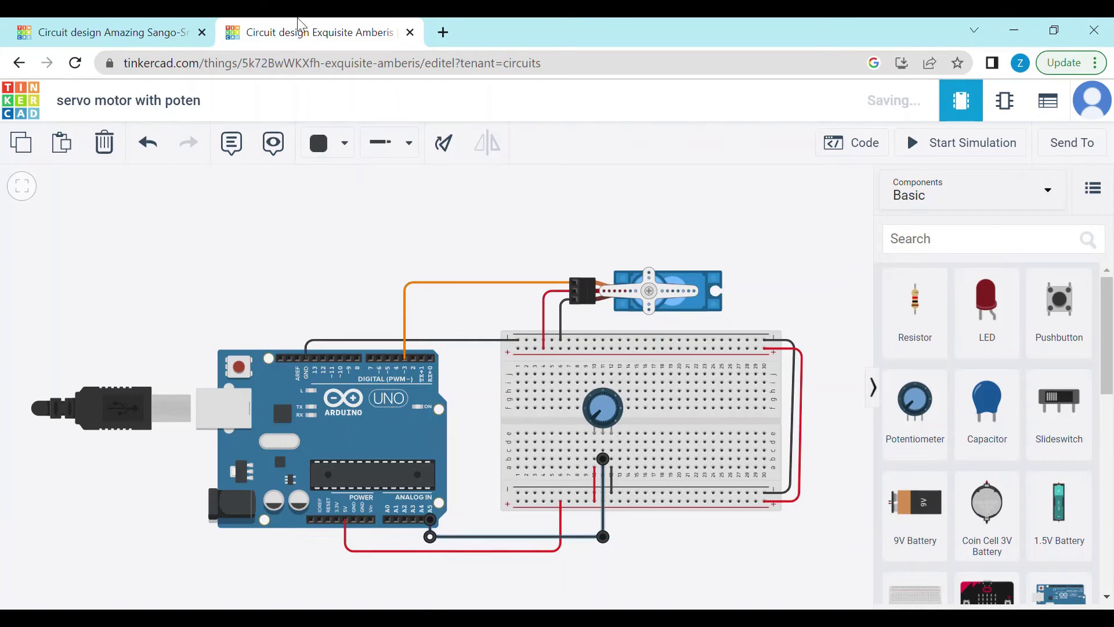
left_click(344, 144)
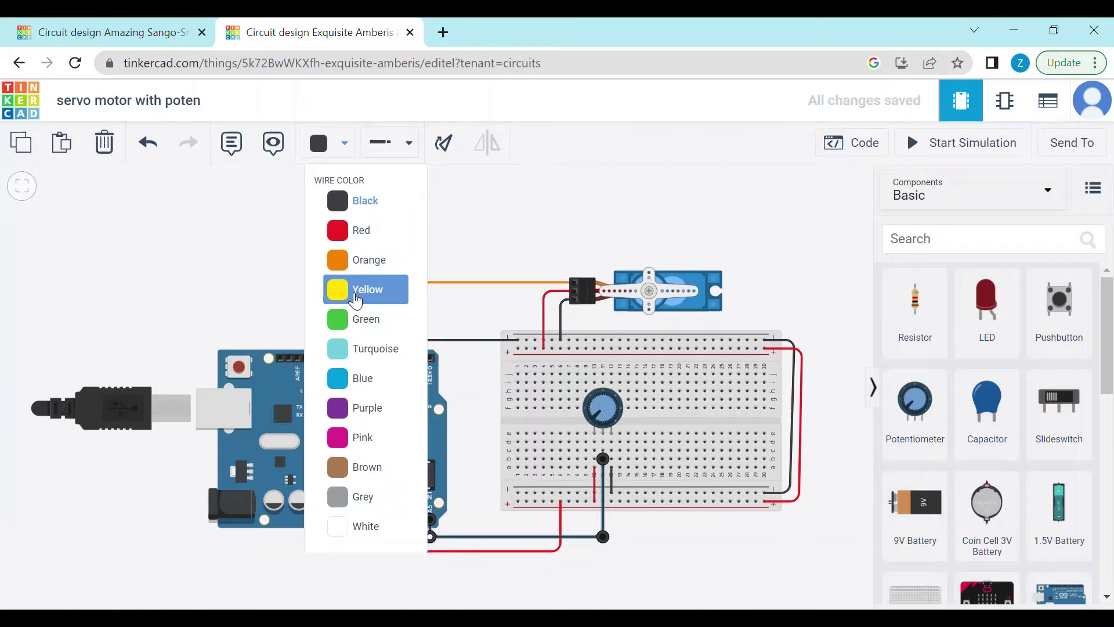
left_click(352, 318)
left_click(623, 200)
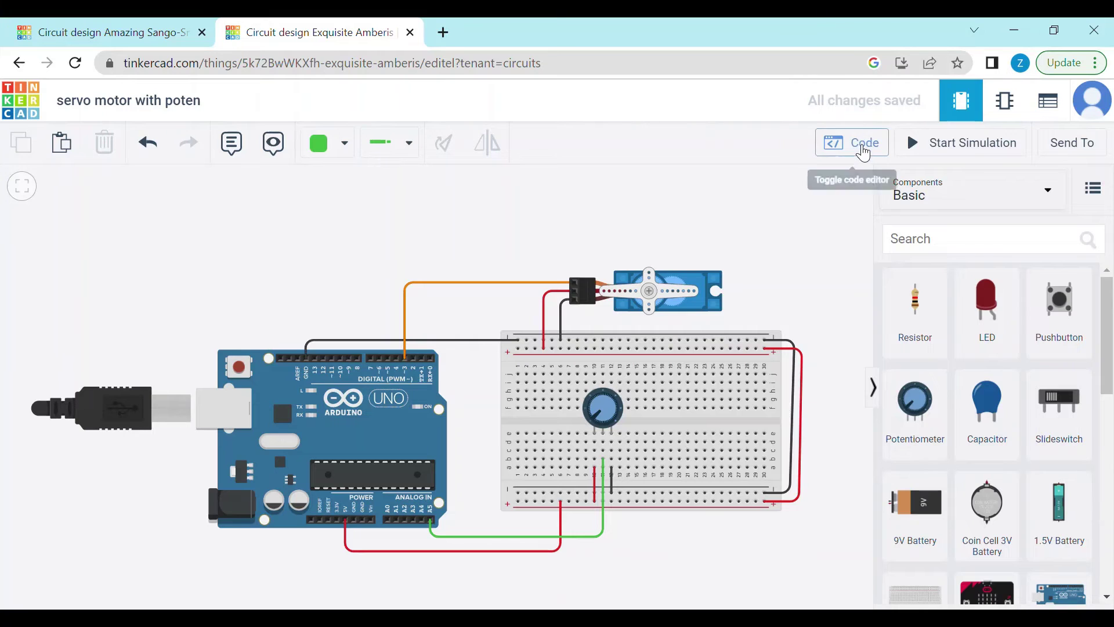
- Change the Arduino code from Blocks to Text and delete the default sketch
left_click(862, 142)
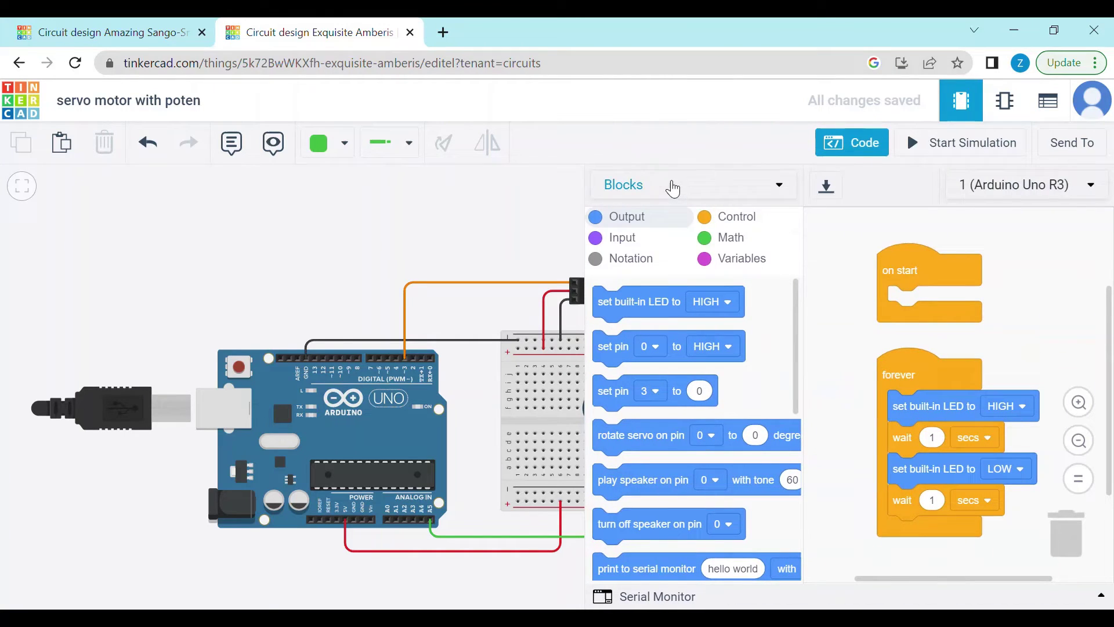
left_click(671, 185)
left_click(661, 252)
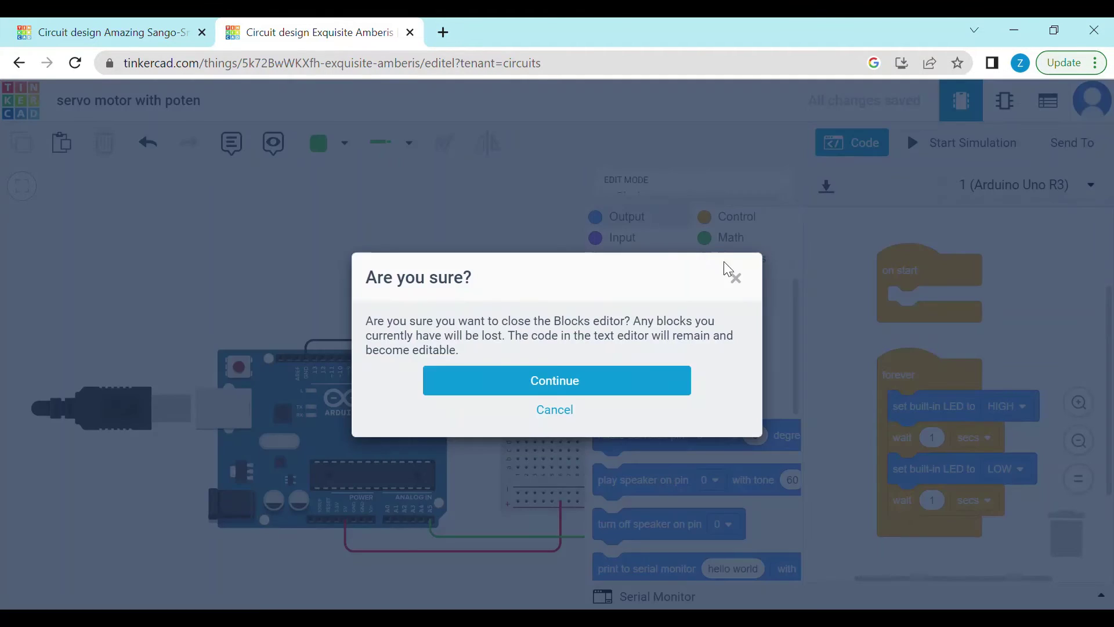
left_click(616, 385)
left_click_drag(709, 455, 632, 224)
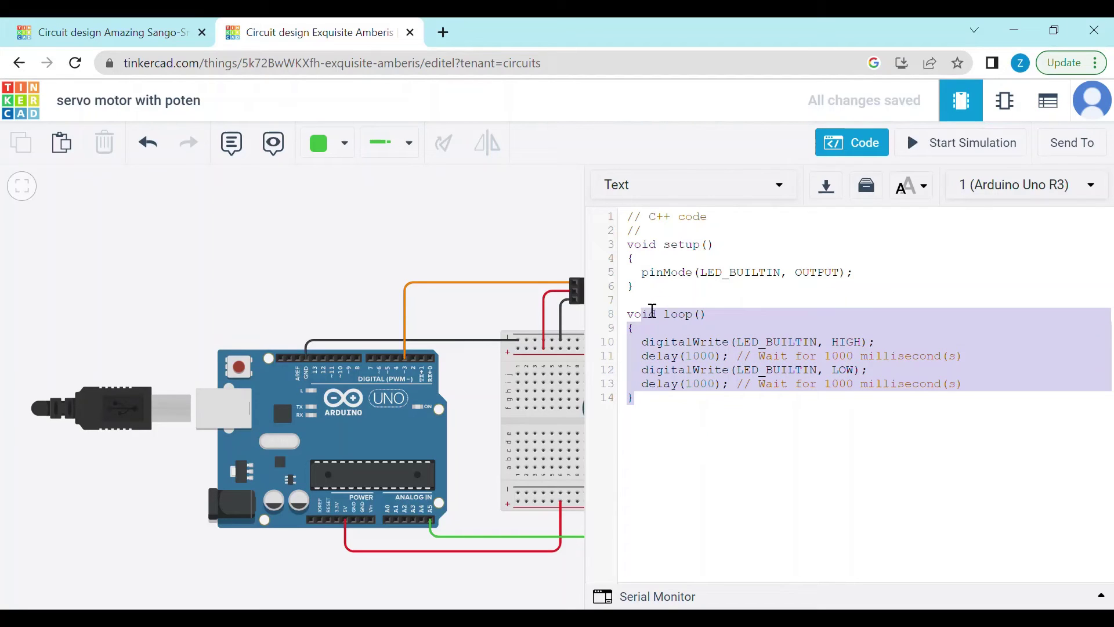
key("Delete")
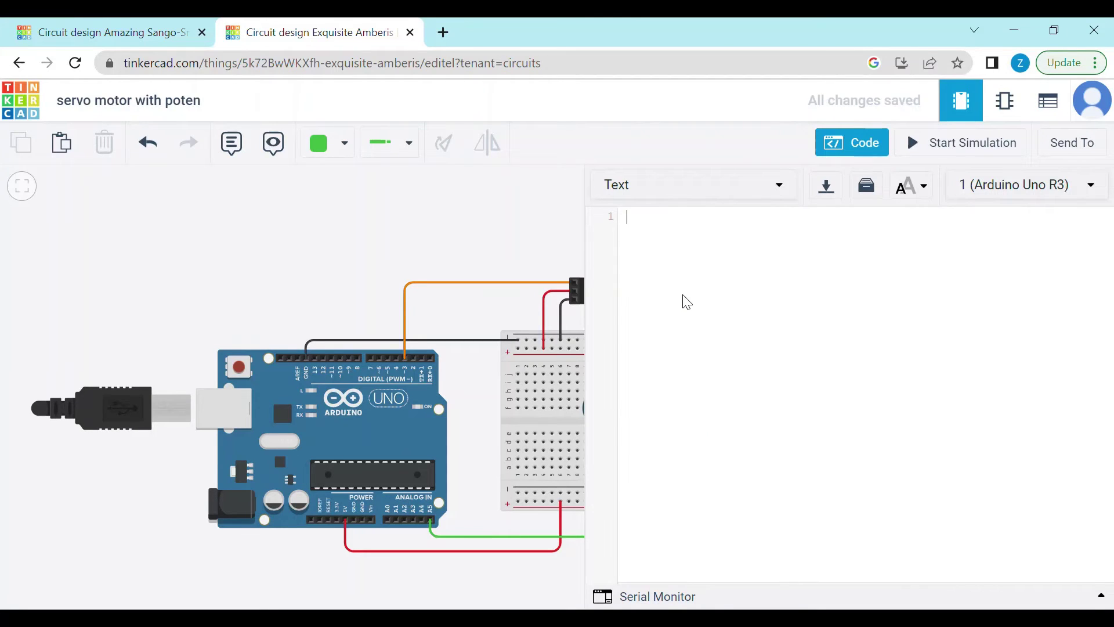
- Paste the Servo sketch reading A5 and driving pin 3, then zoom to fit the circuit
type("#include <Servo.h> //servo library Servo myservo;  void setup()  {   myservo.attach(3);   pinMode(A5,INPUT); }  void loop() {   int potValue=analogRead(A5);   potValue=map(potValue, 0, 1023, 0, 180);   myservo.write(potValue); }")
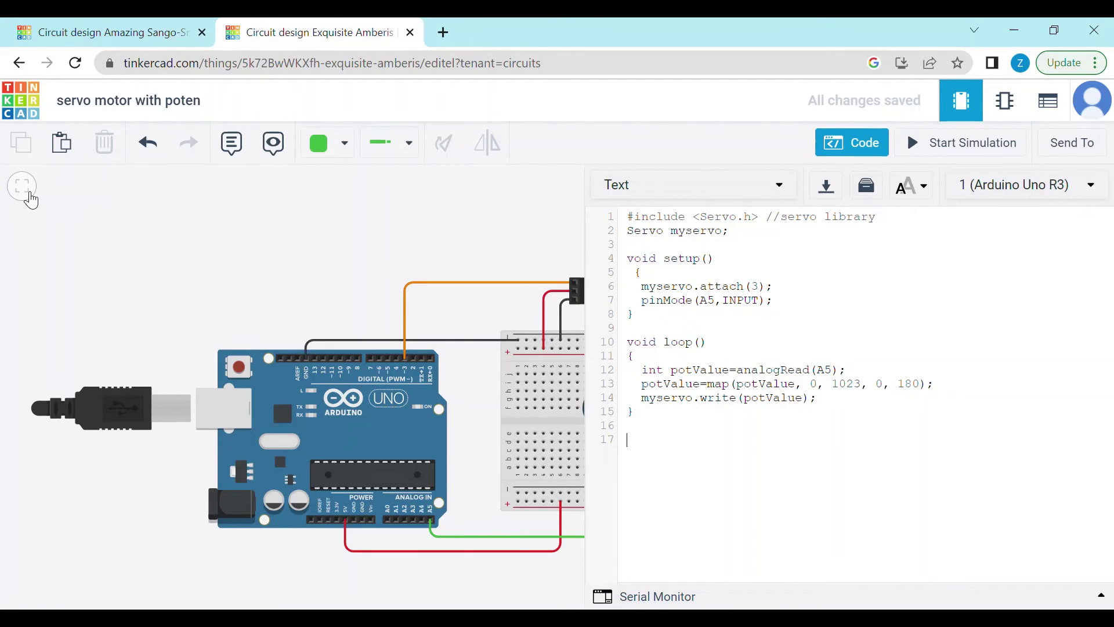
left_click(21, 186)
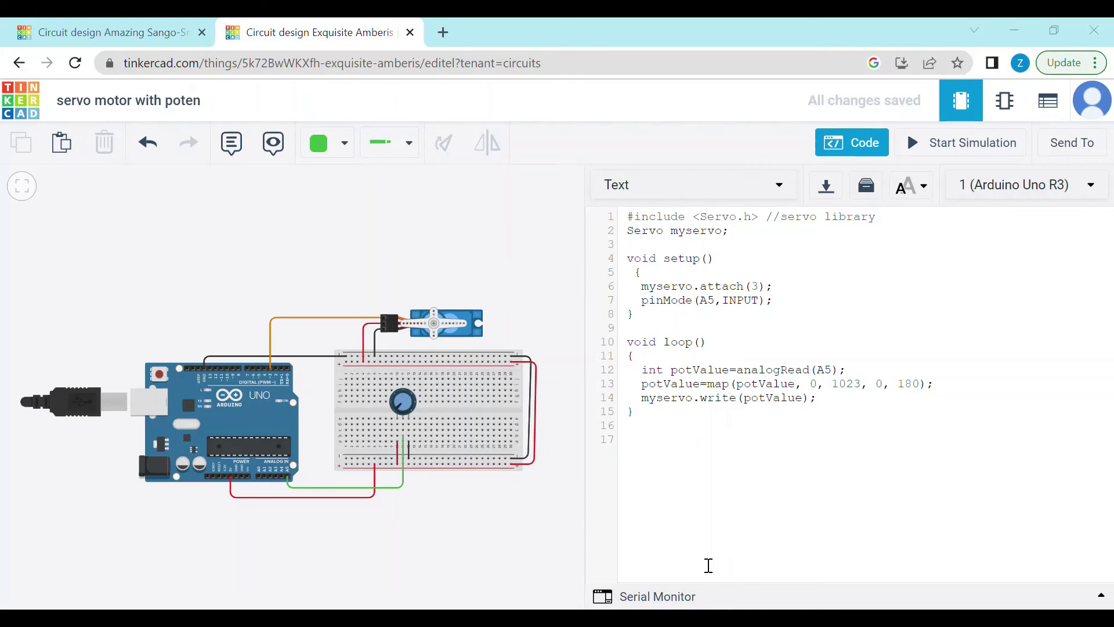
left_click(711, 440)
left_click(937, 152)
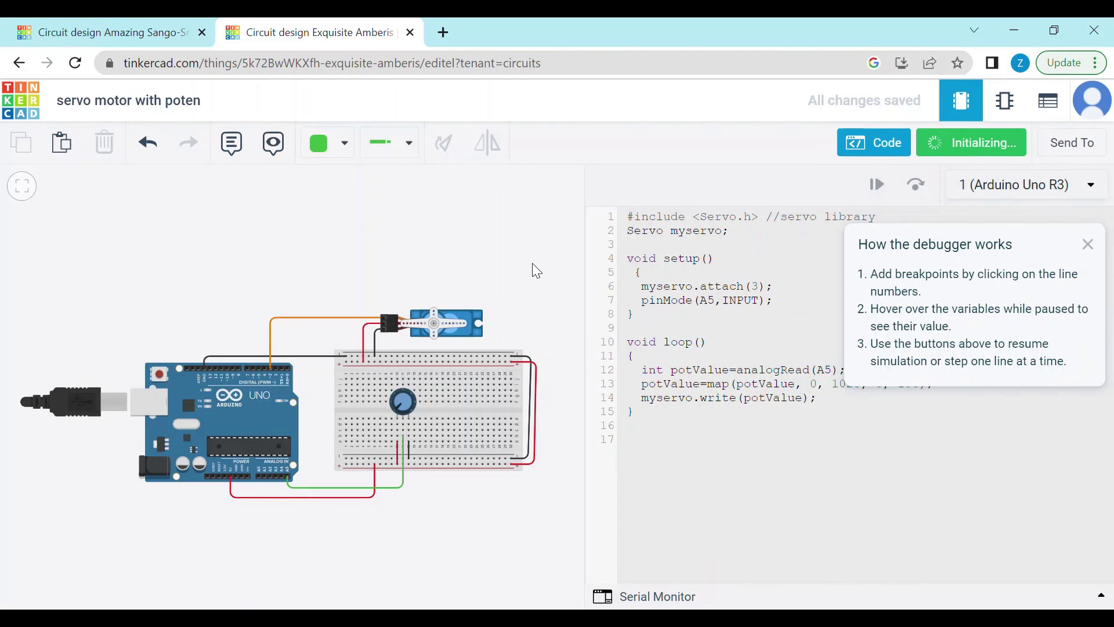
left_click(873, 142)
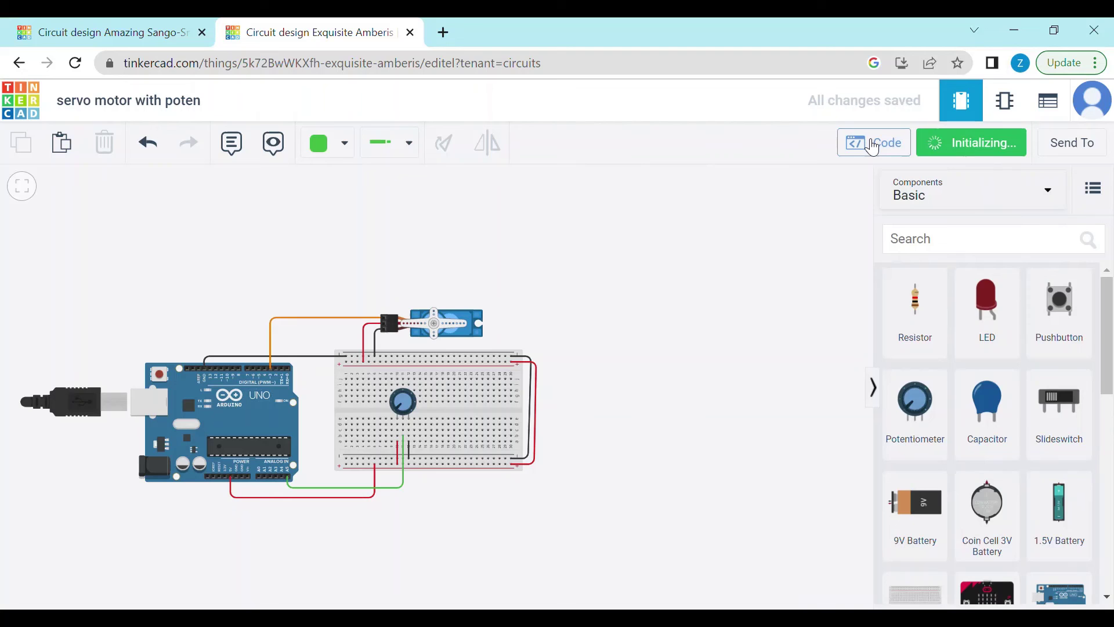
left_click(873, 144)
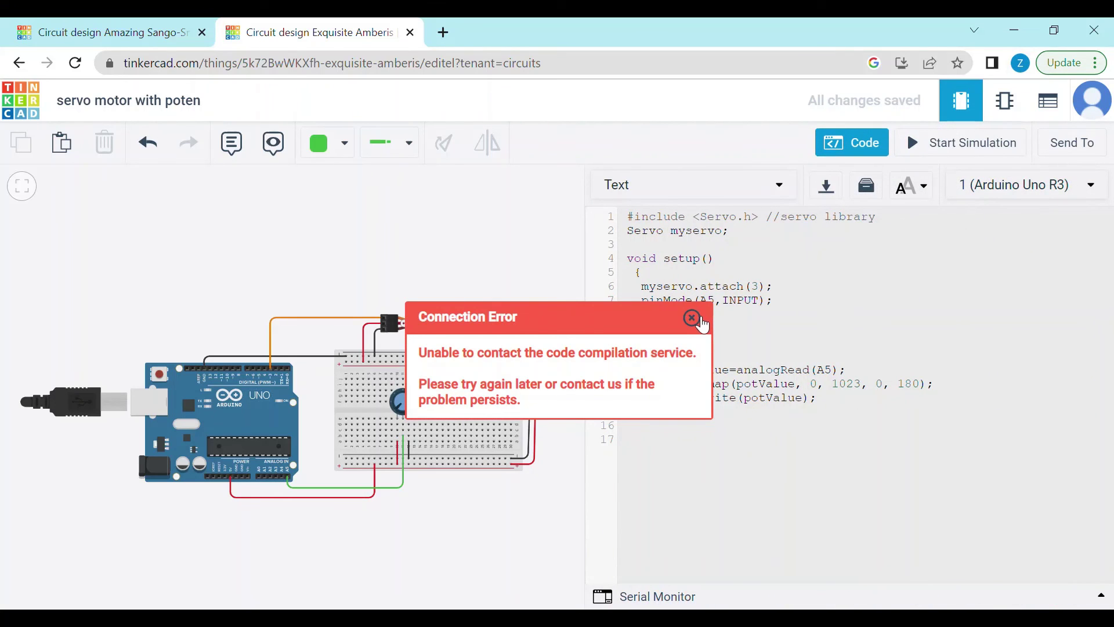
left_click(692, 318)
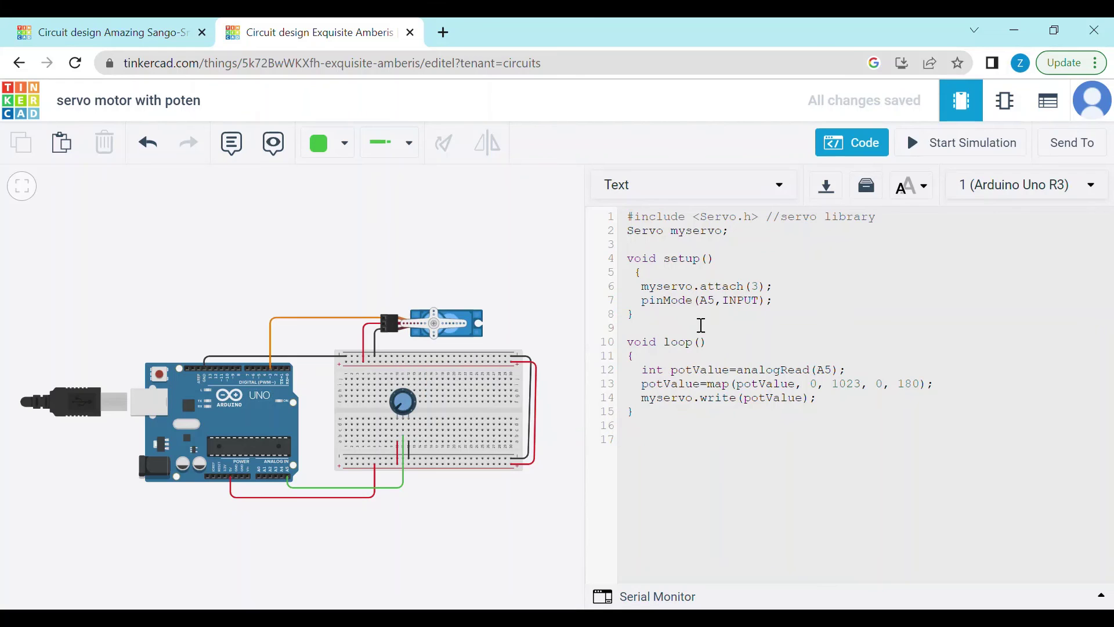
- Start the simulation and turn the potentiometer back and forth to swing the servo arm
left_click(949, 146)
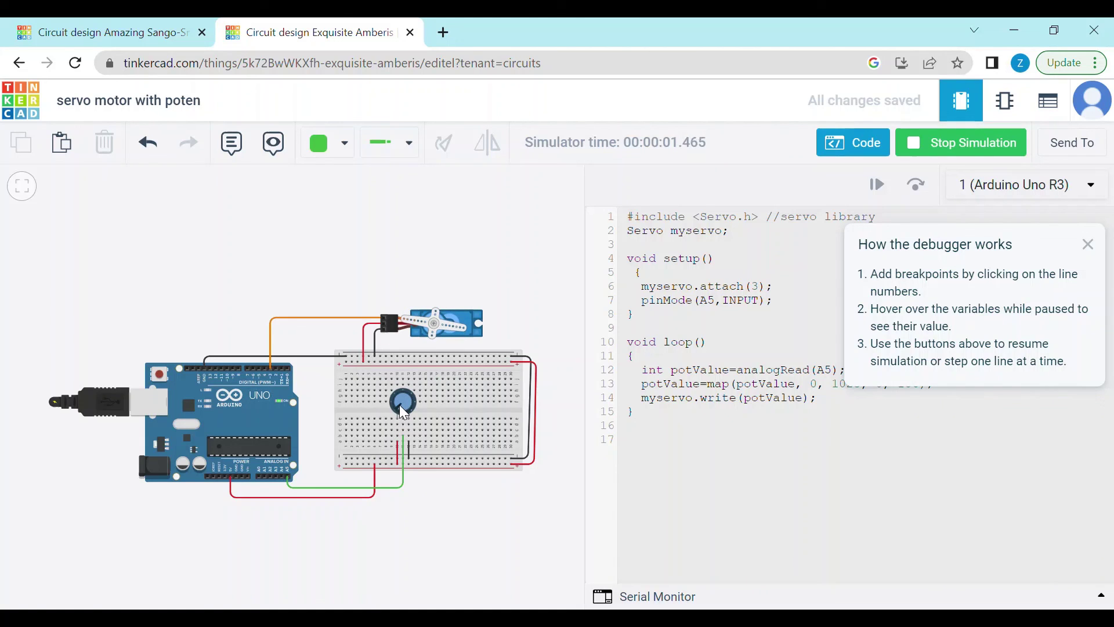
left_click_drag(400, 405, 405, 401)
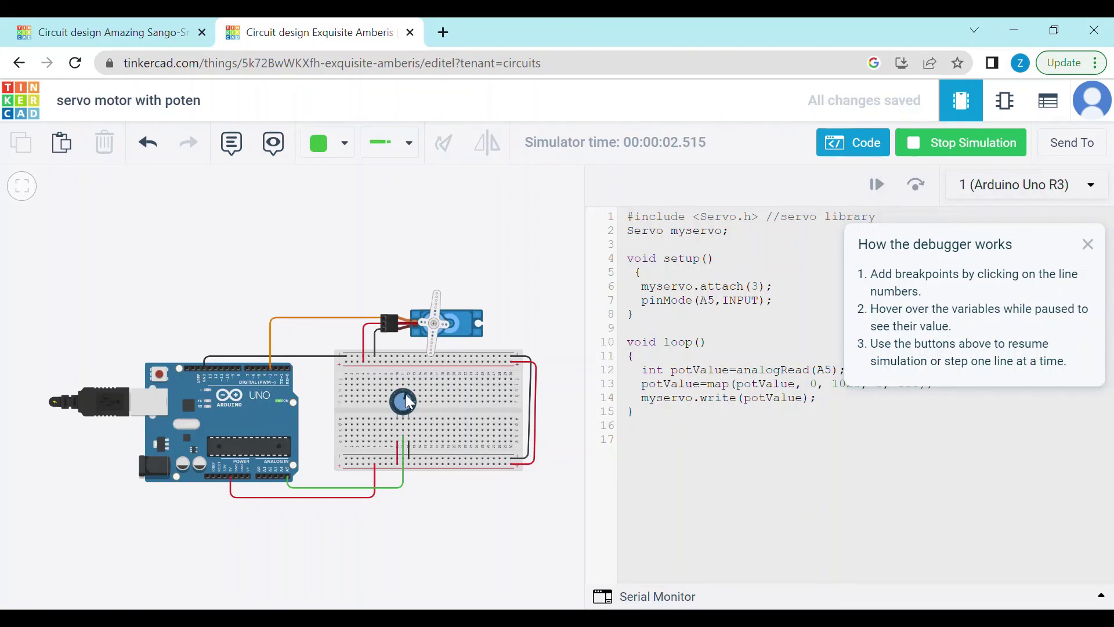
left_click_drag(406, 399, 407, 405)
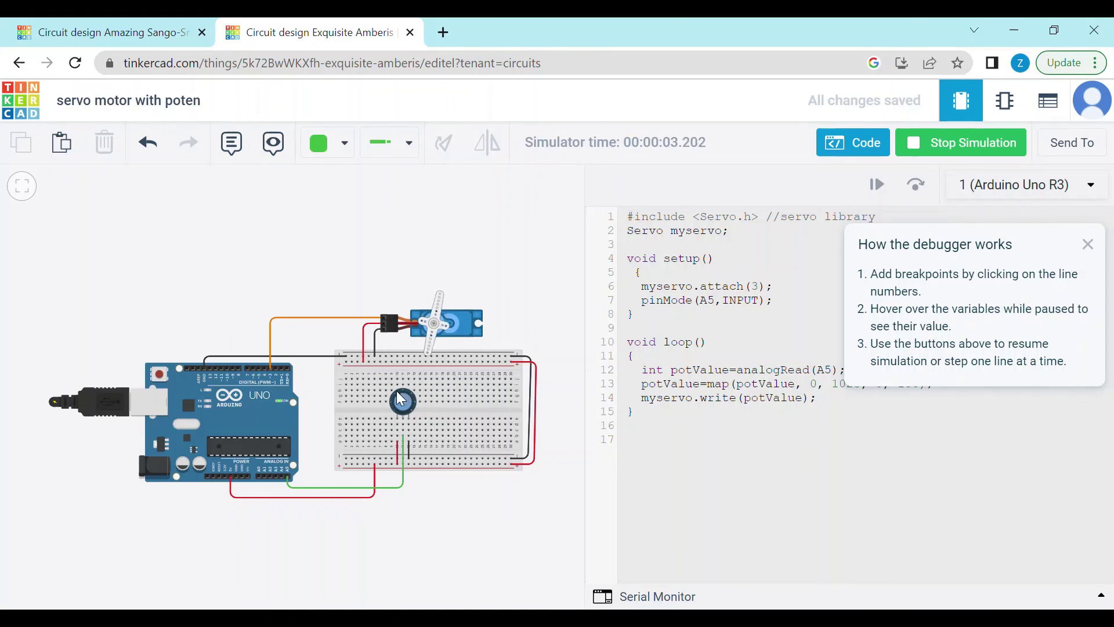
mouse_move(406, 394)
left_mouse_down()
mouse_move(396, 401)
mouse_move(409, 402)
left_mouse_up()
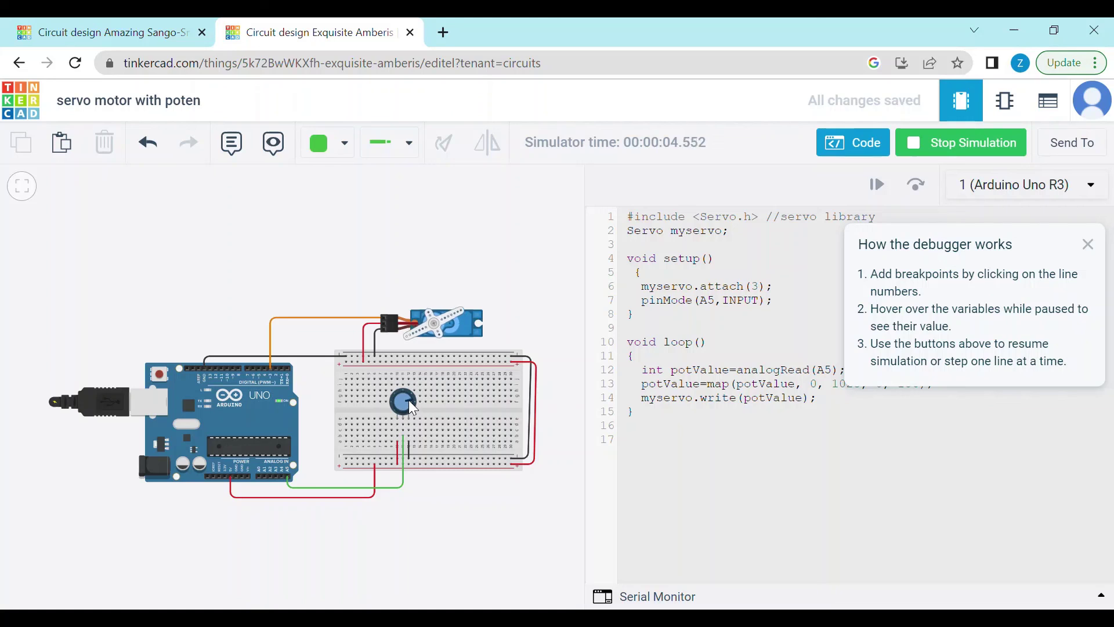
left_click_drag(409, 402, 408, 397)
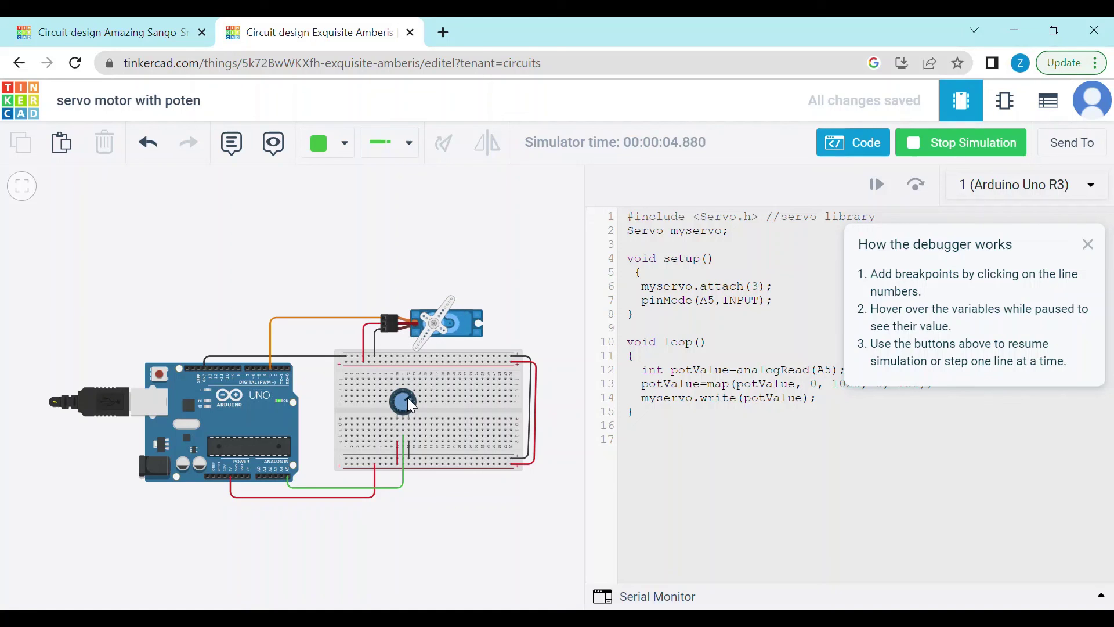